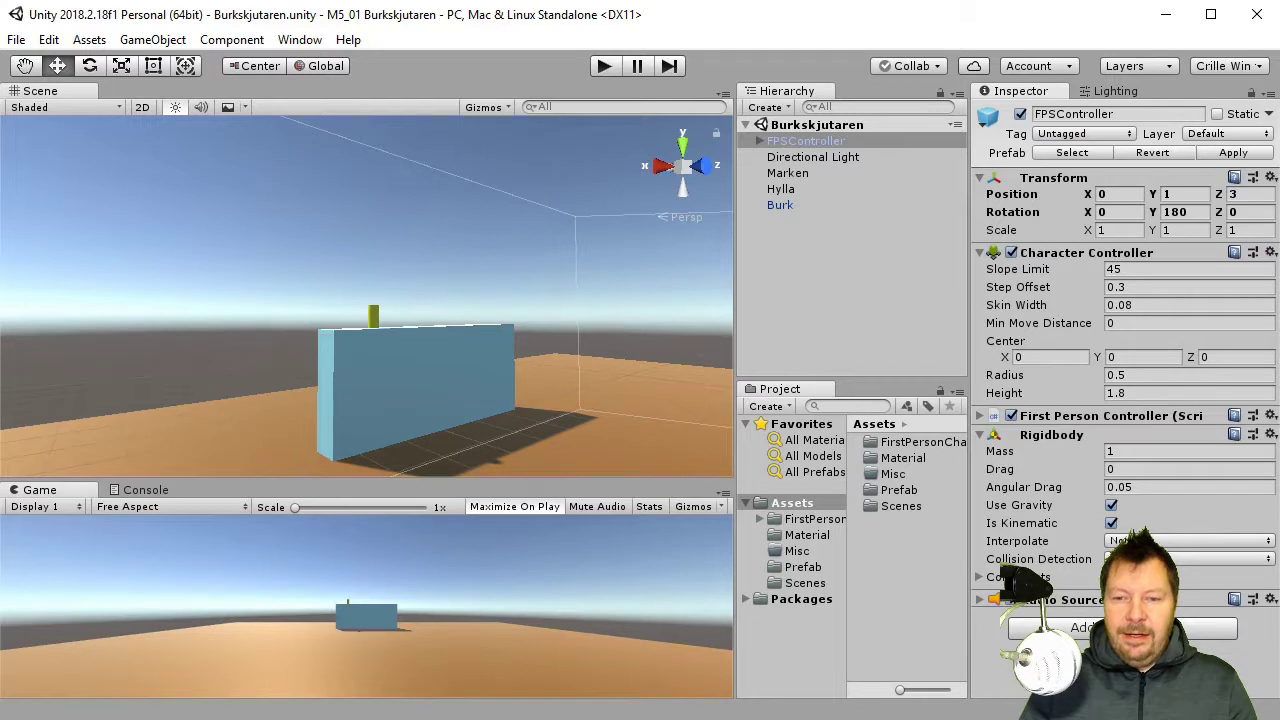
Create a new script named PlayerController and attach it to the FPSController object
{"action": "type", "text": "p"}
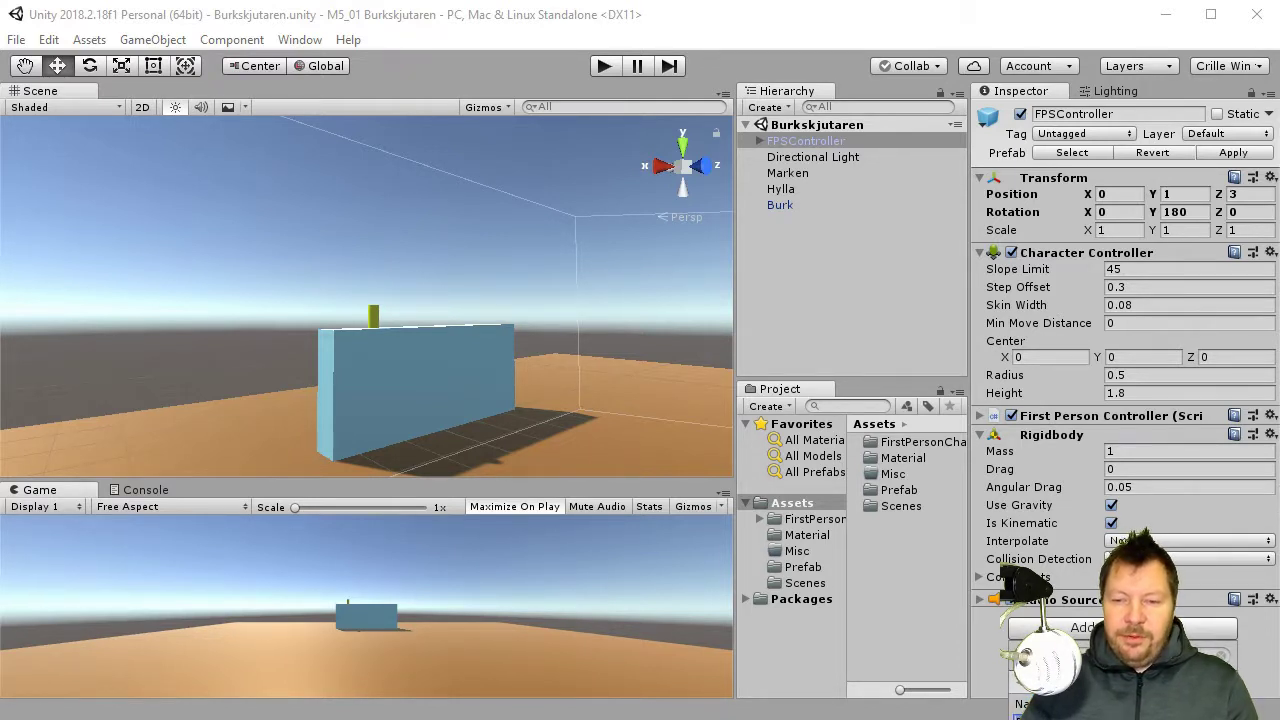
{"action": "key", "text": "Return"}
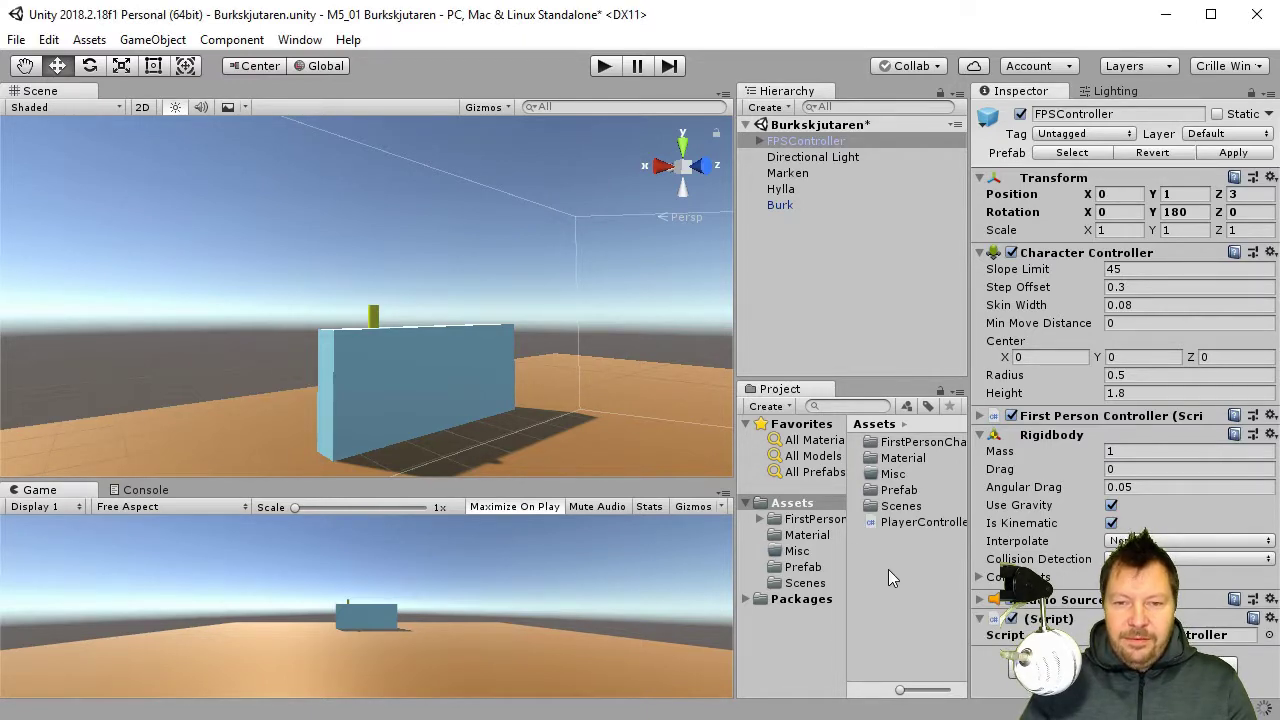
Create a folder named Scripts in Assets and move the PlayerController script into it
{"action": "right_click", "coordinate": [932, 572]}
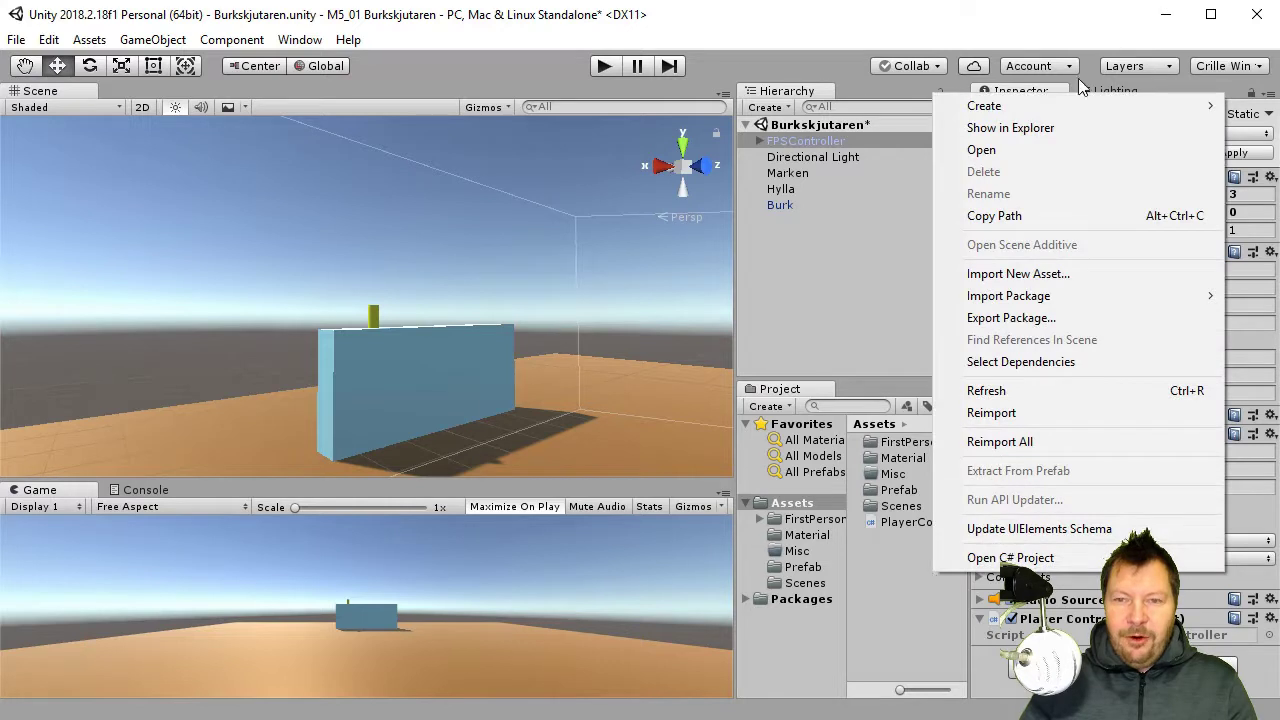
{"action": "mouse_move", "coordinate": [1025, 106]}
{"action": "left_click", "coordinate": [1245, 105]}
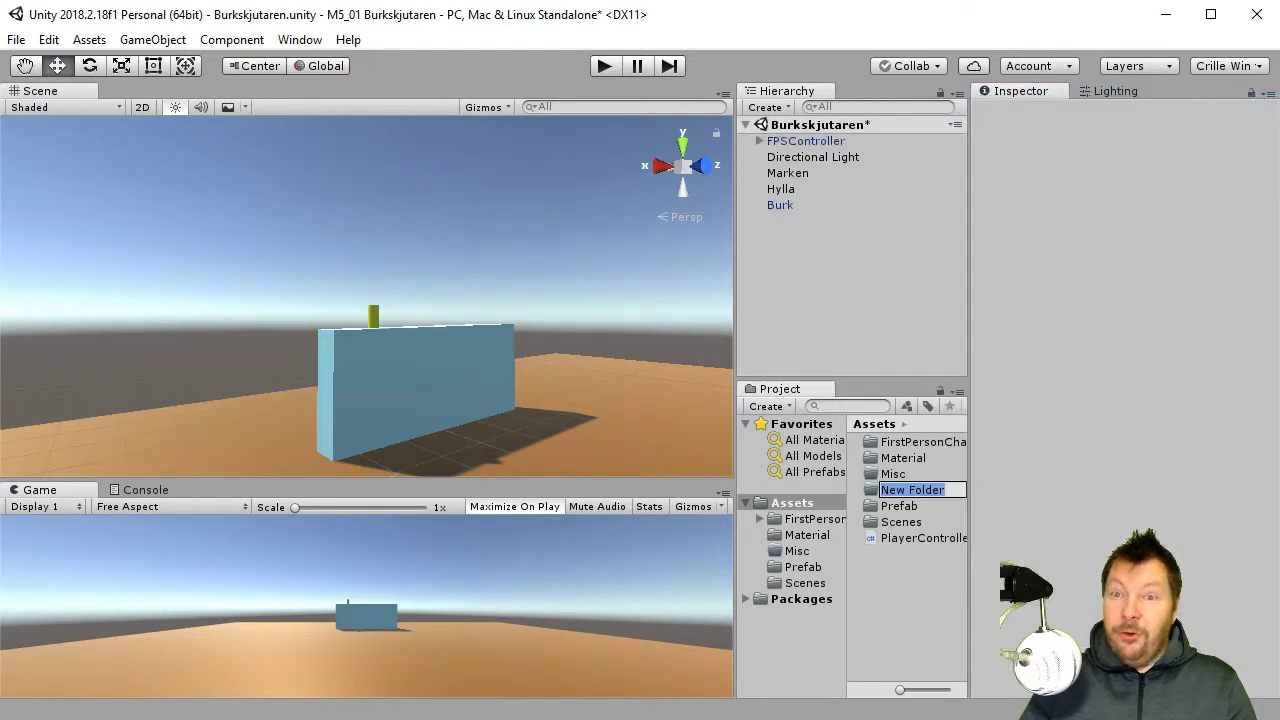
{"action": "type", "text": "Scripts"}
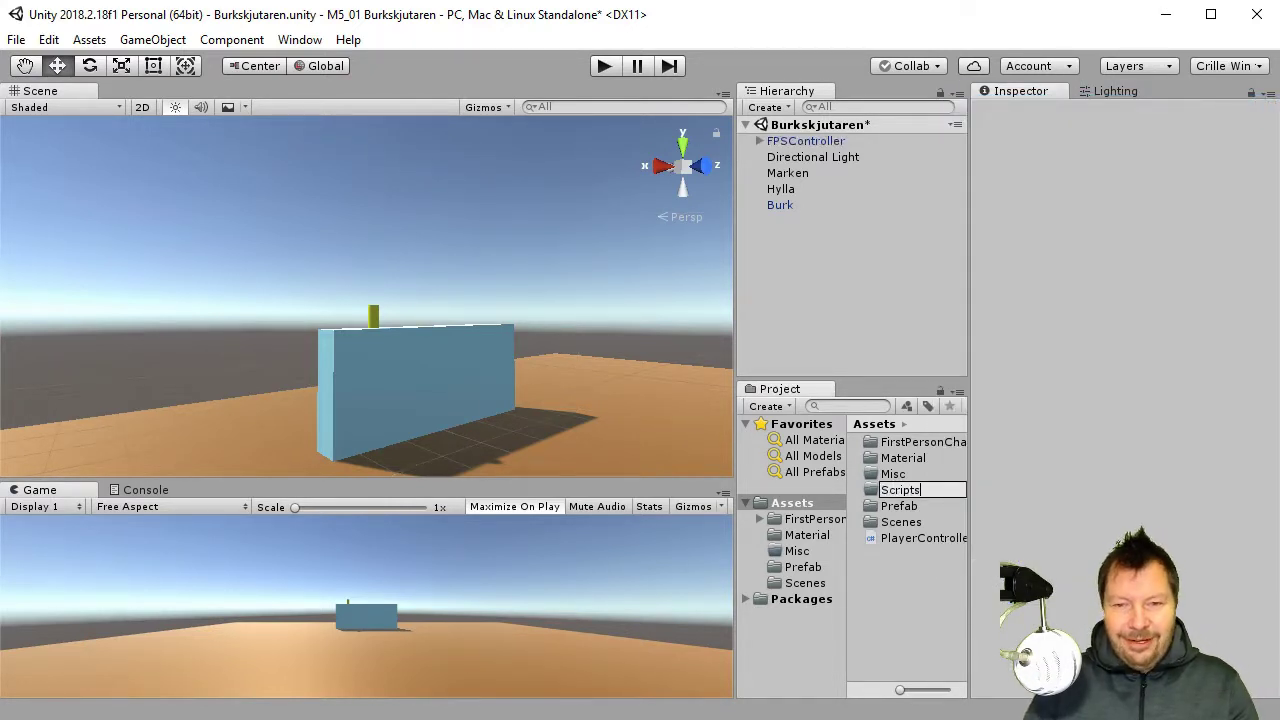
{"action": "key", "text": "Return"}
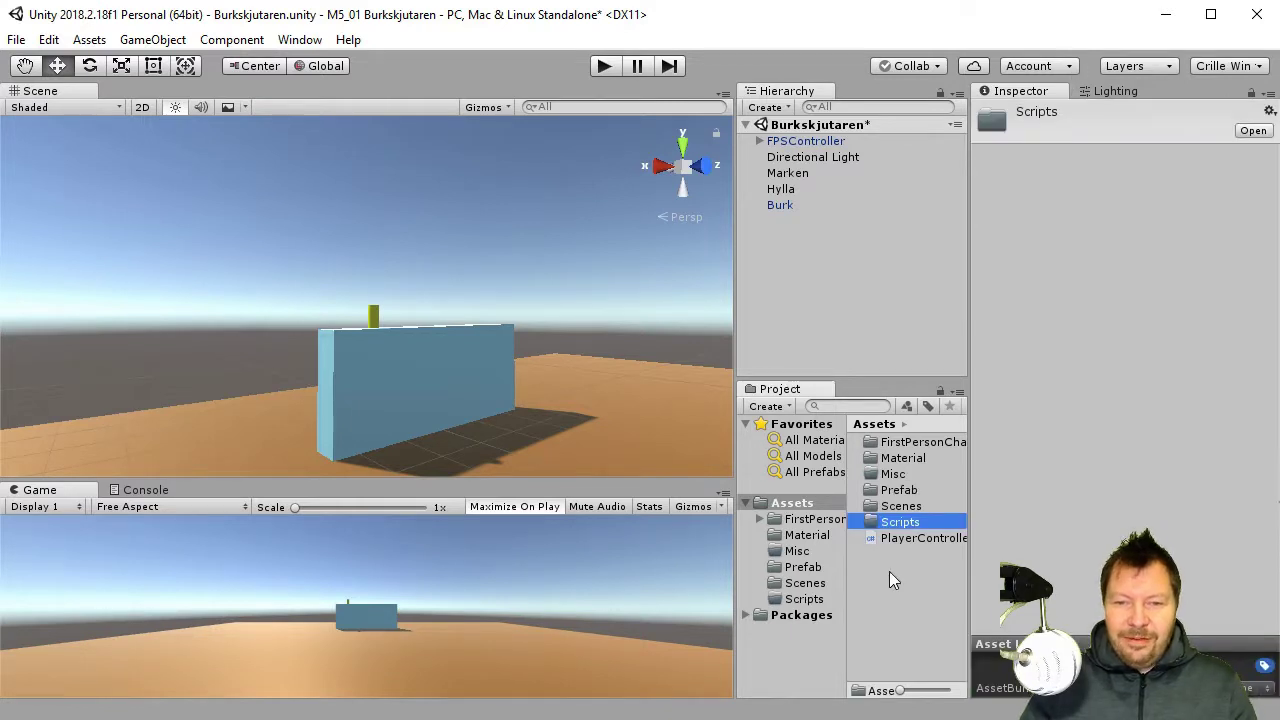
{"action": "left_click_drag", "start_coordinate": [897, 540], "coordinate": [900, 522]}
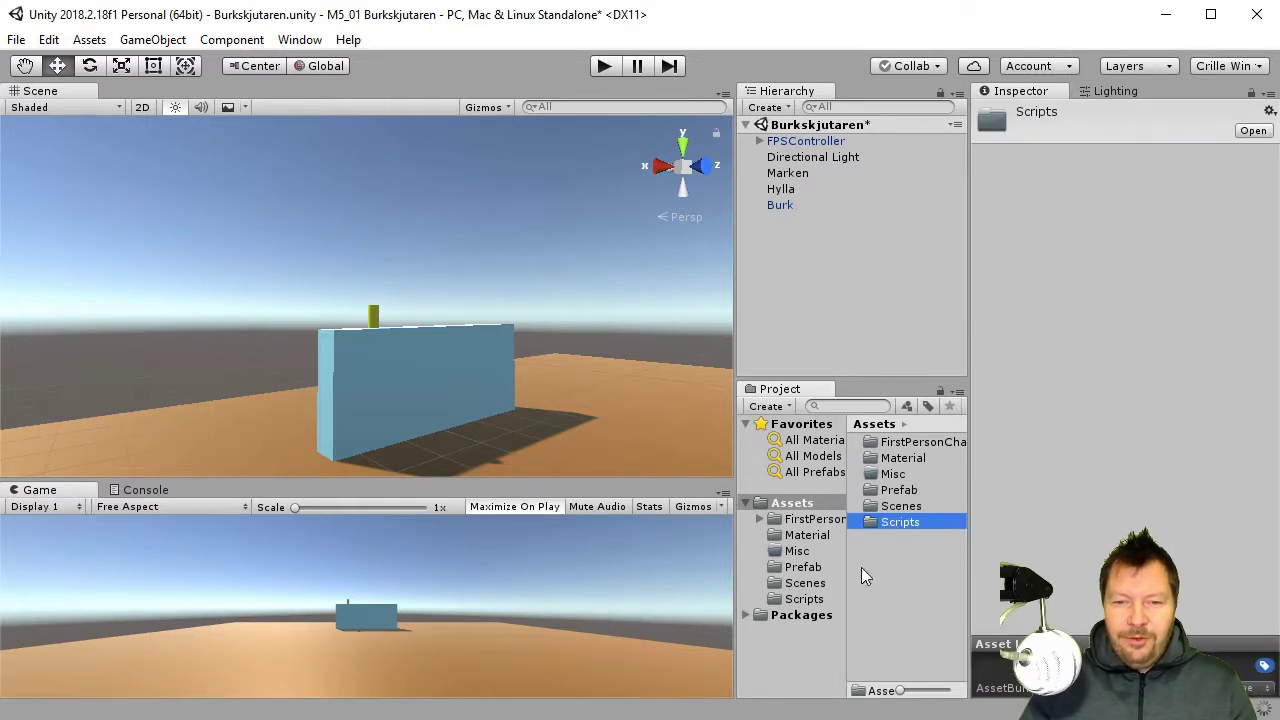
Open the PlayerController script from the Scripts folder in Visual Studio Code
{"action": "left_click", "coordinate": [806, 599]}
{"action": "left_click", "coordinate": [923, 441]}
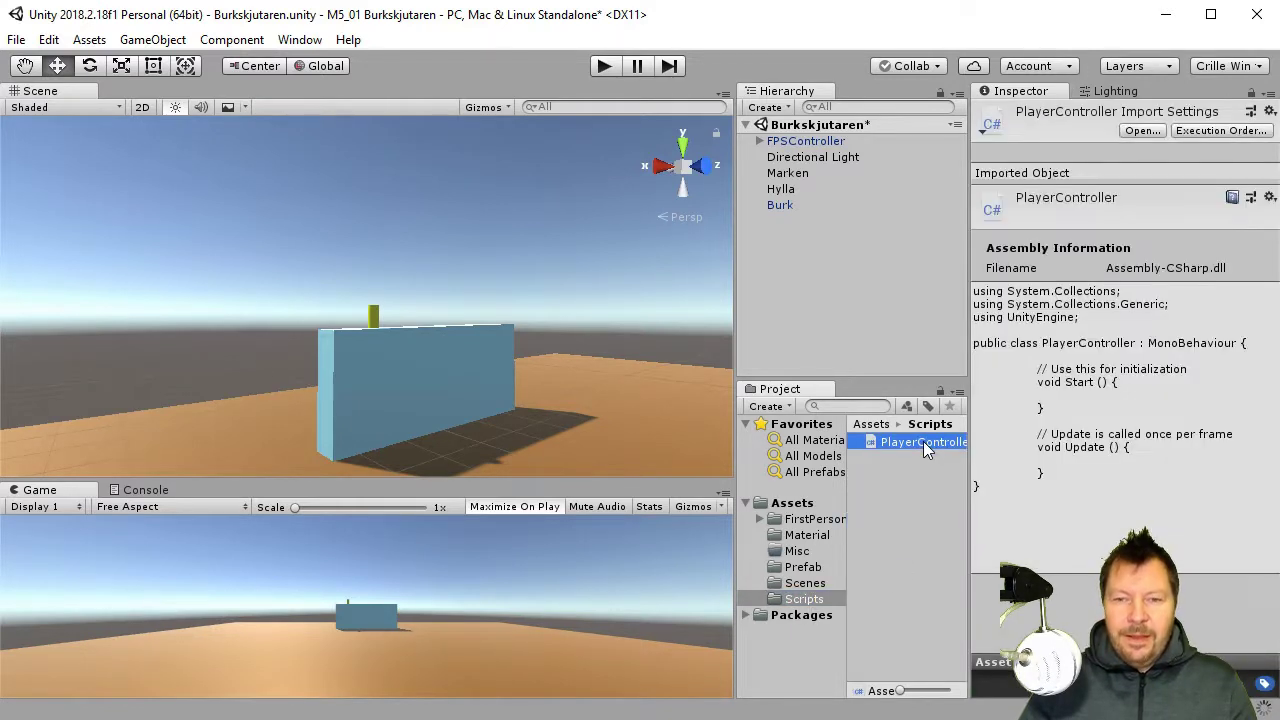
{"action": "double_click", "coordinate": [923, 441]}
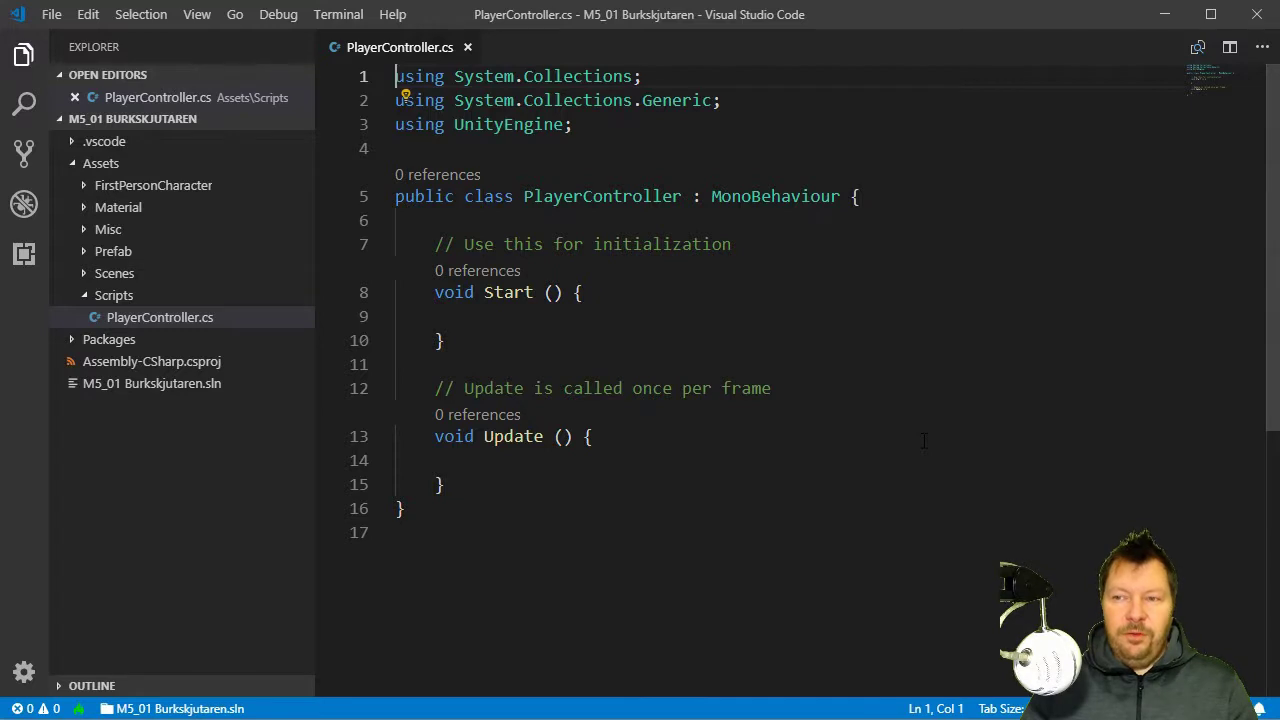
Start an if statement inside Update whose condition calls Input.GetMouseButtonDown
{"action": "left_click", "coordinate": [559, 460]}
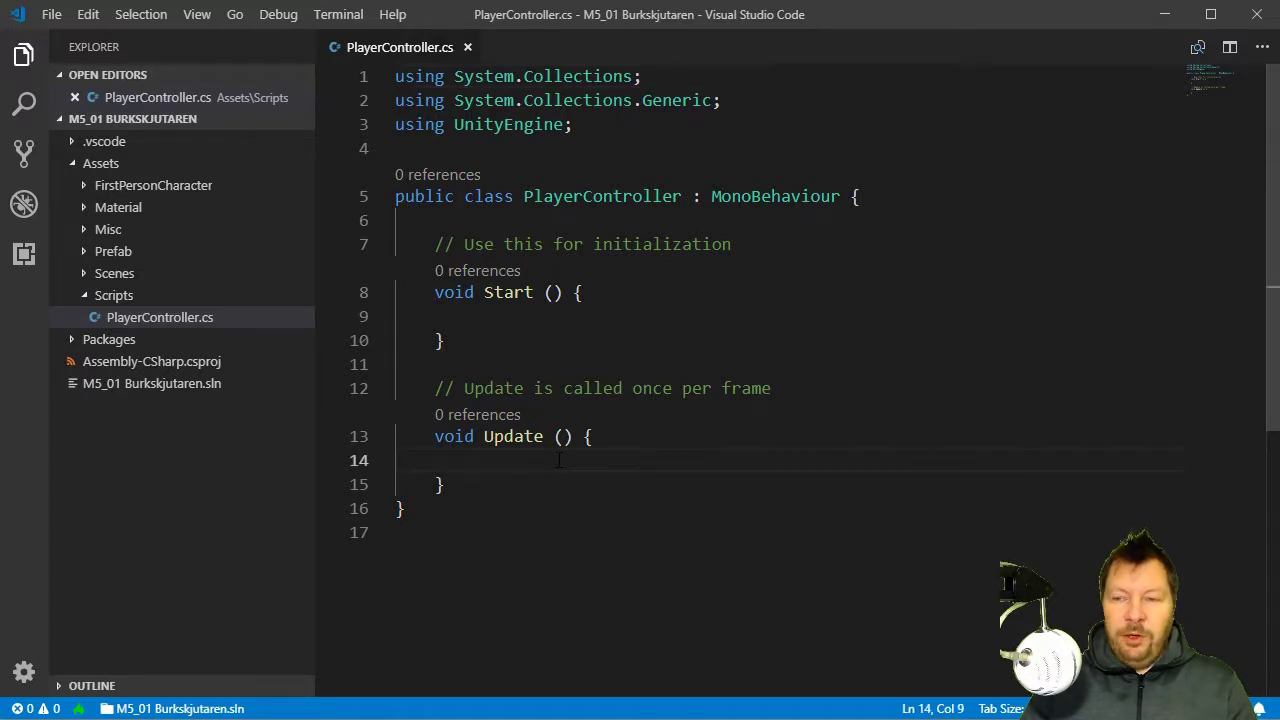
{"action": "type", "text": "if ()"}
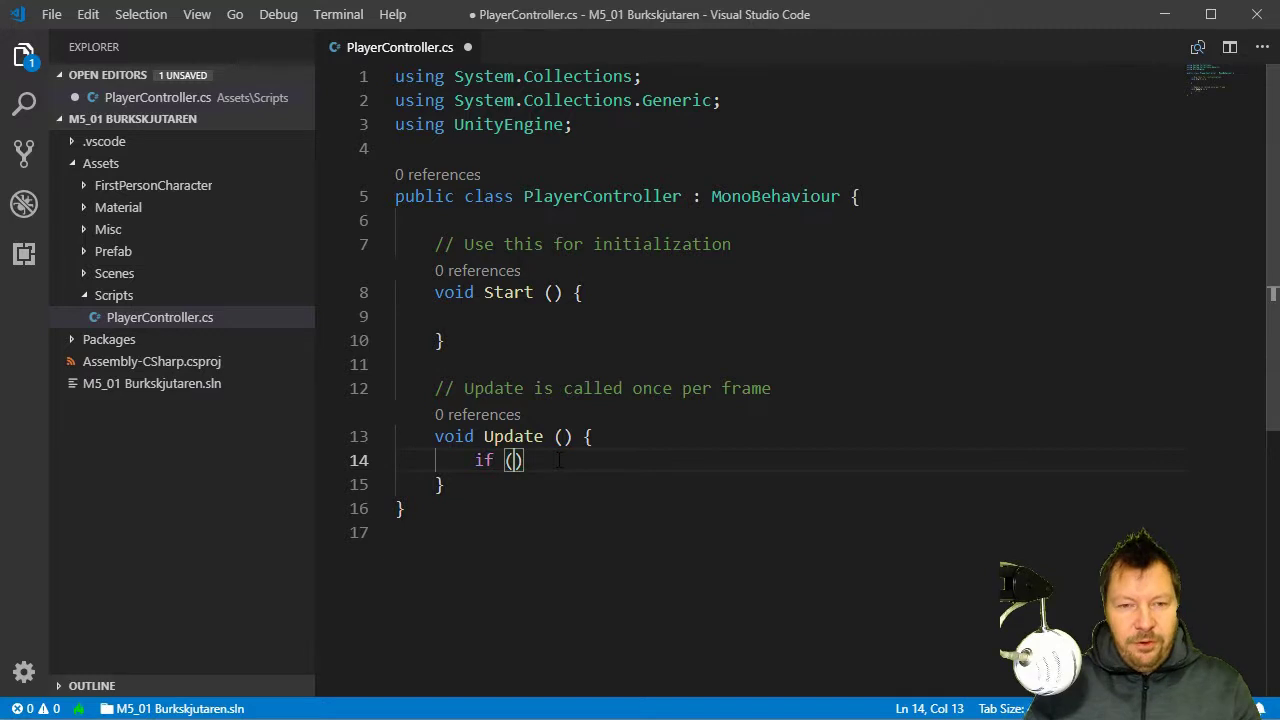
{"action": "key", "text": "Left"}
{"action": "type", "text": "Inpo"}
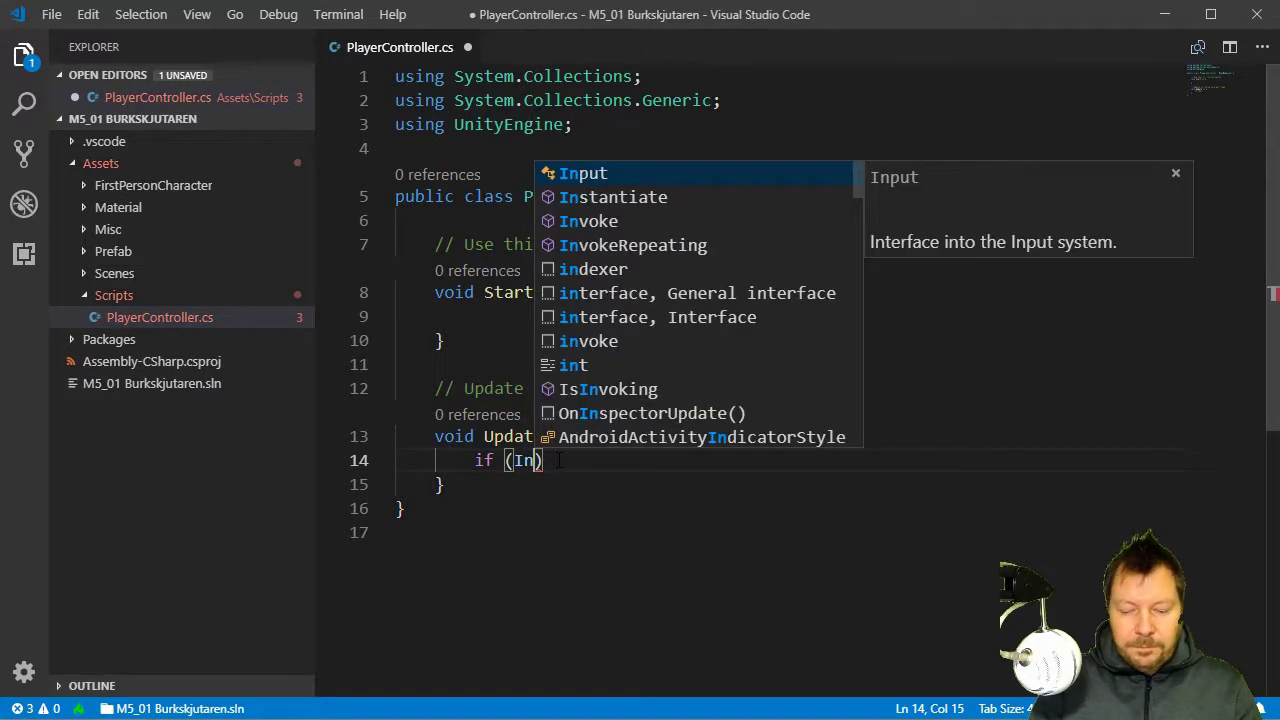
{"action": "key", "text": "BackSpace"}
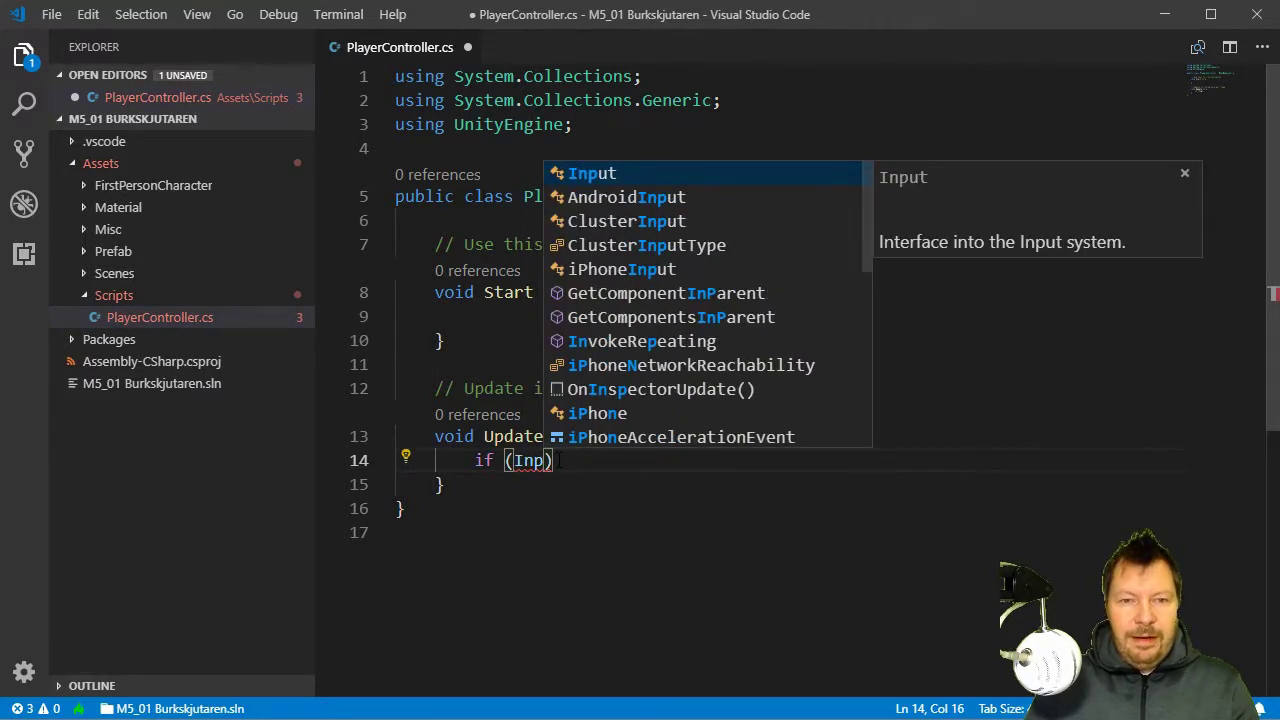
{"action": "key", "text": "Tab"}
{"action": "type", "text": "."}
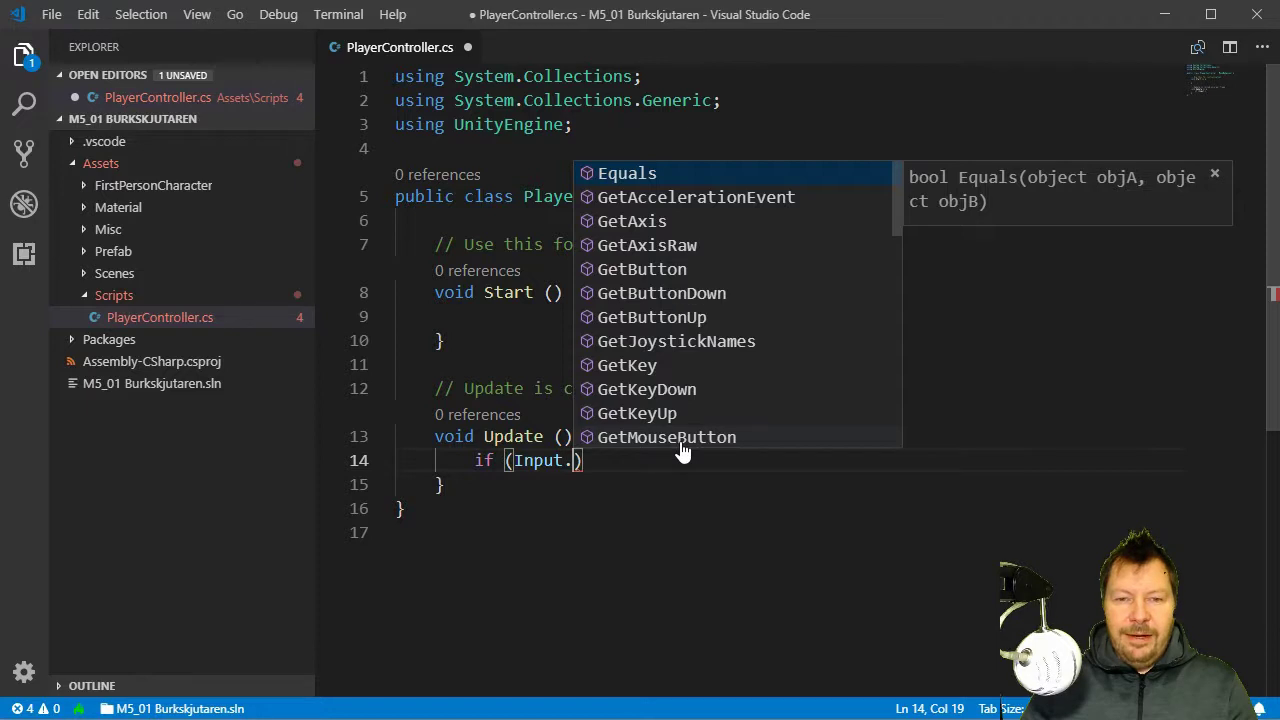
{"action": "scroll", "coordinate": [680, 452], "scroll_direction": "down", "scroll_amount": 1}
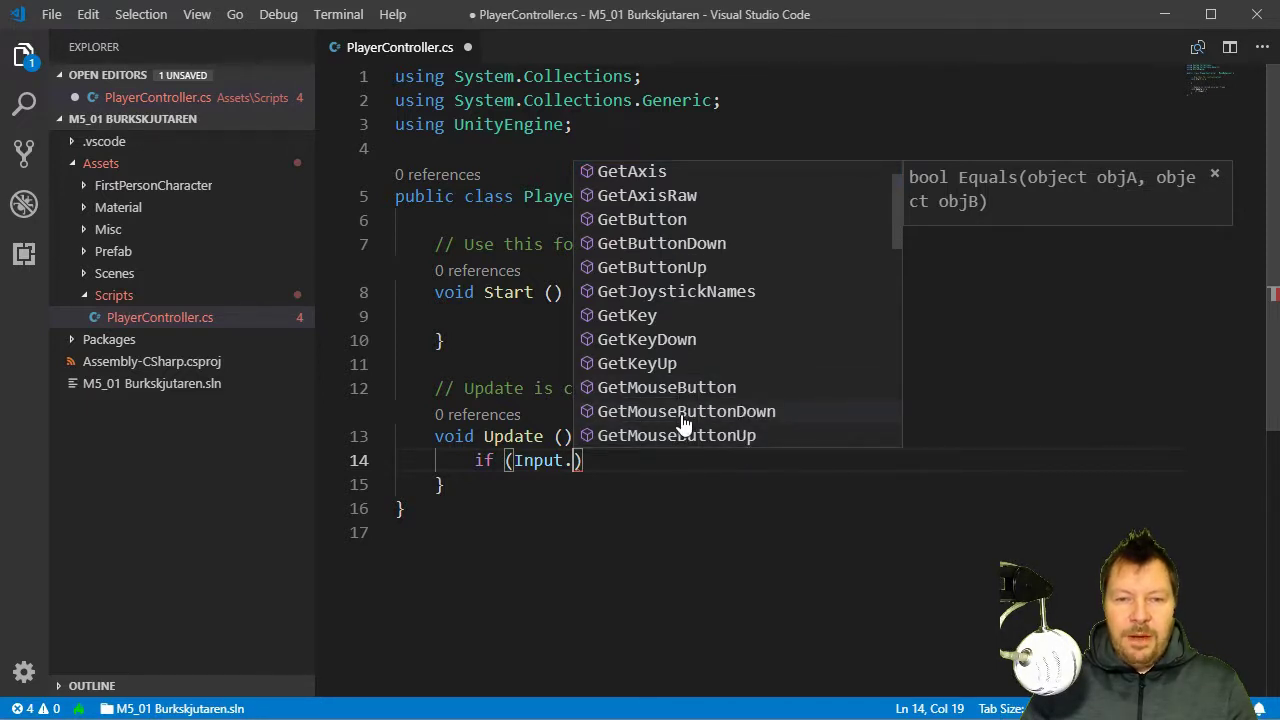
{"action": "left_click", "coordinate": [683, 416]}
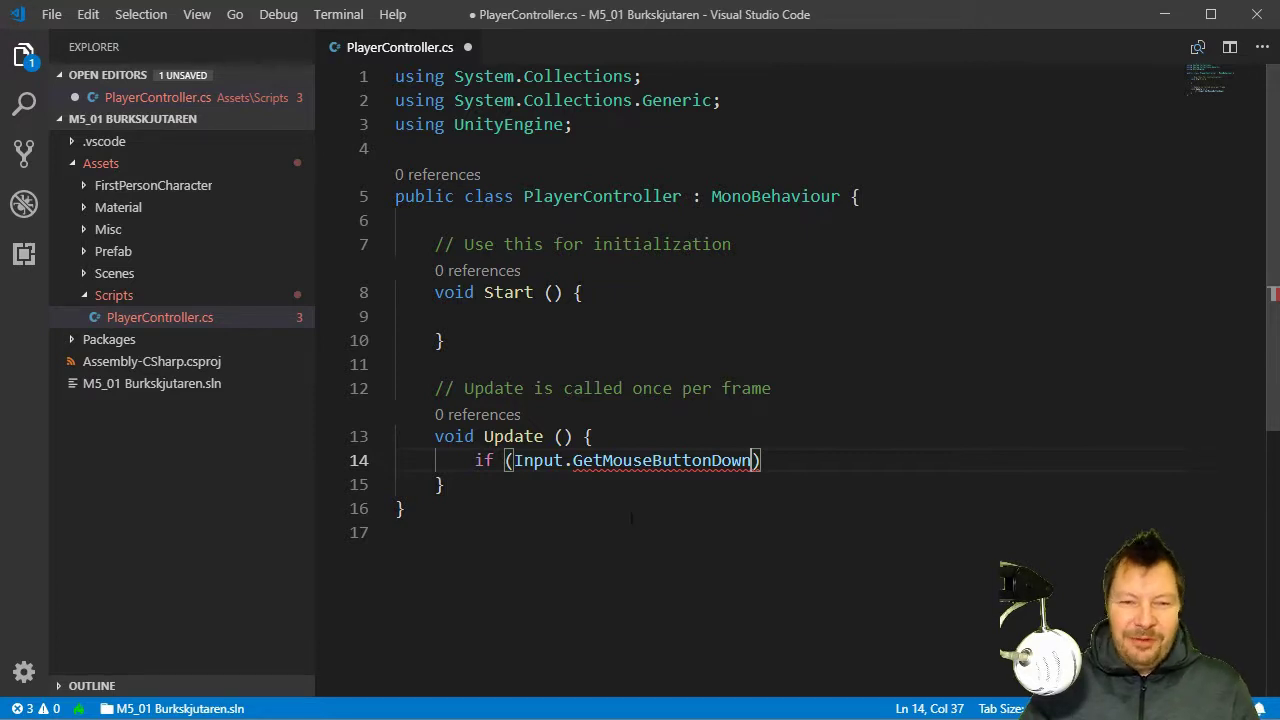
Open the Unity documentation for GetMouseButtonDown
{"action": "double_click", "coordinate": [655, 460]}
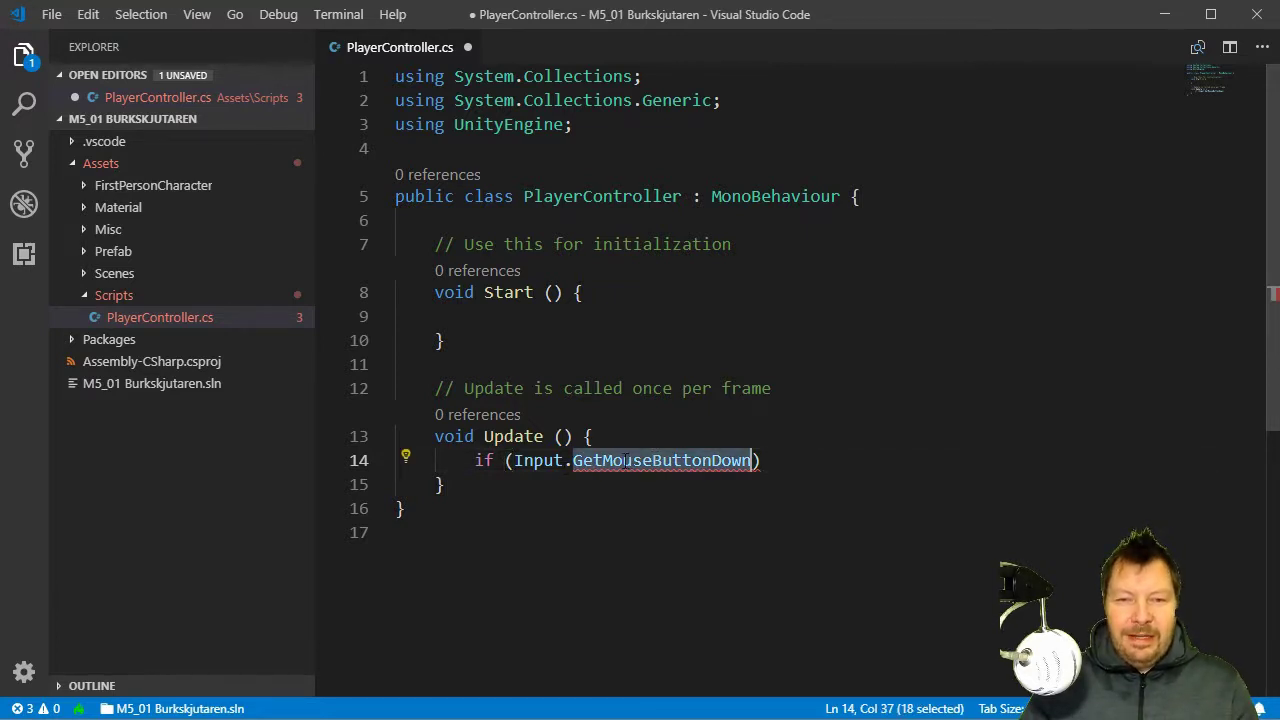
{"action": "right_click", "coordinate": [680, 461]}
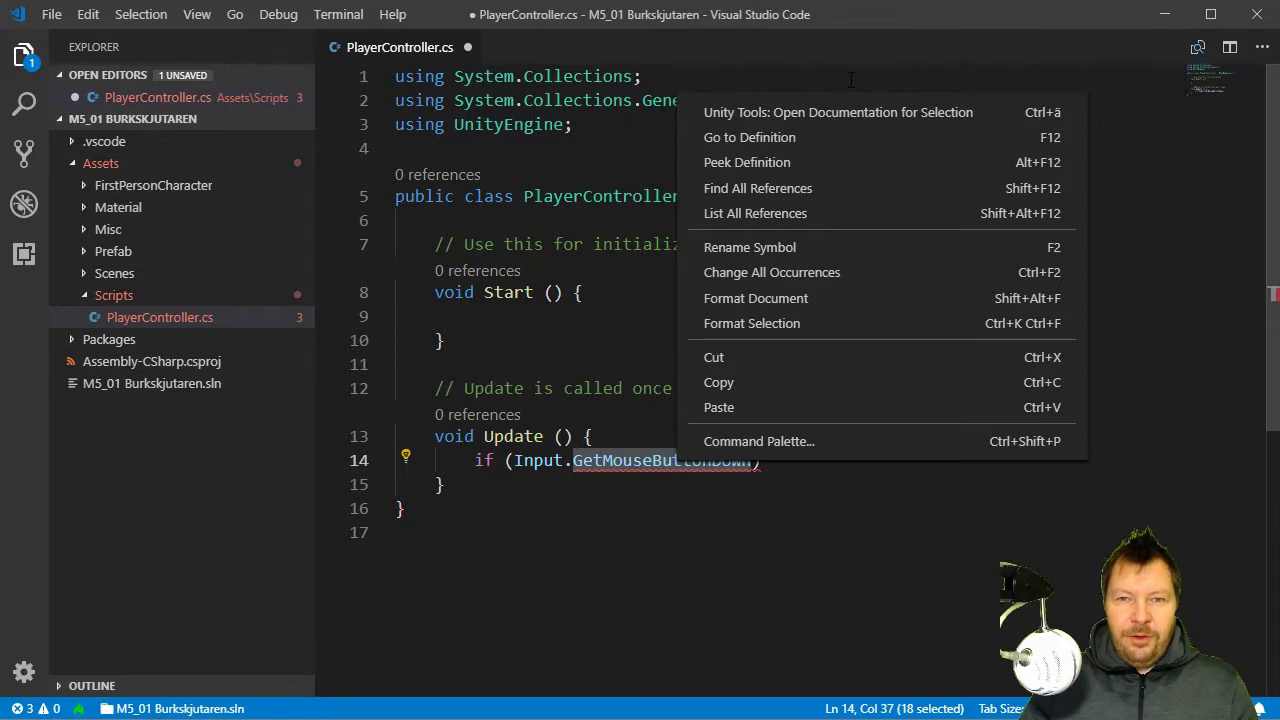
{"action": "left_click", "coordinate": [859, 115]}
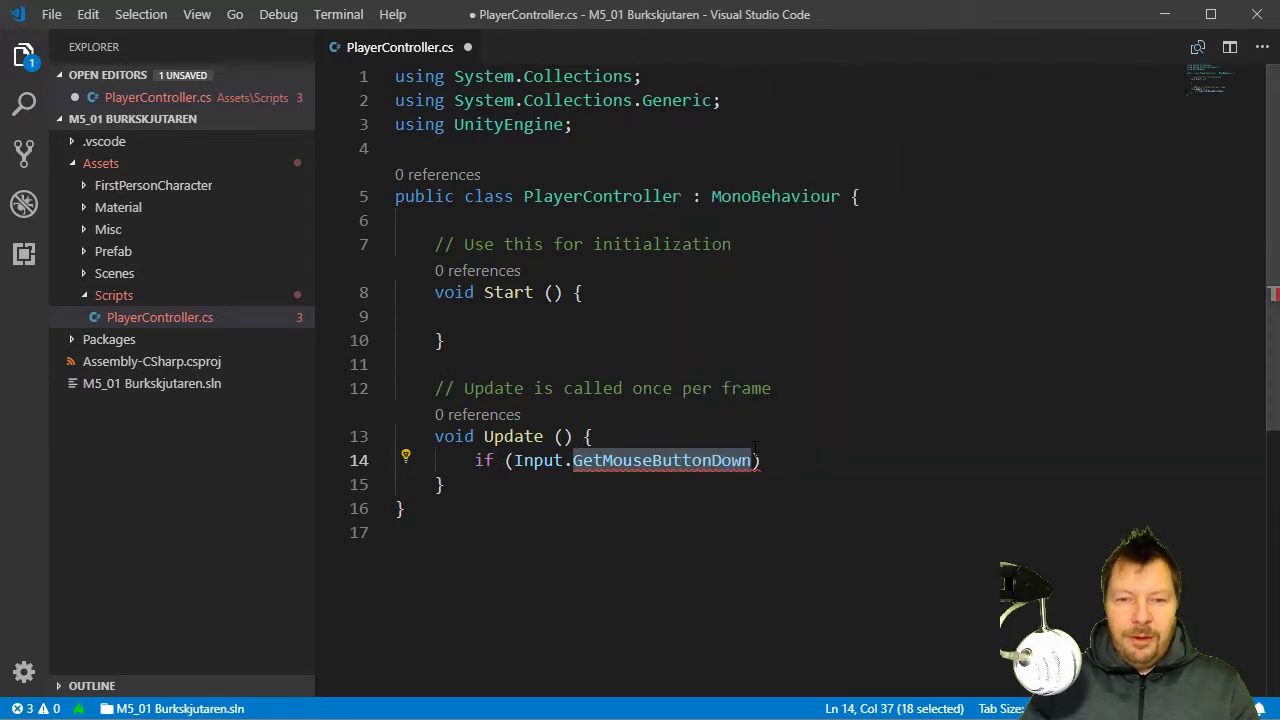
Complete the GetMouseButtonDown call with argument 0 and give the if statement an empty braced body
{"action": "key", "text": "Right"}
{"action": "type", "text": "(0)"}
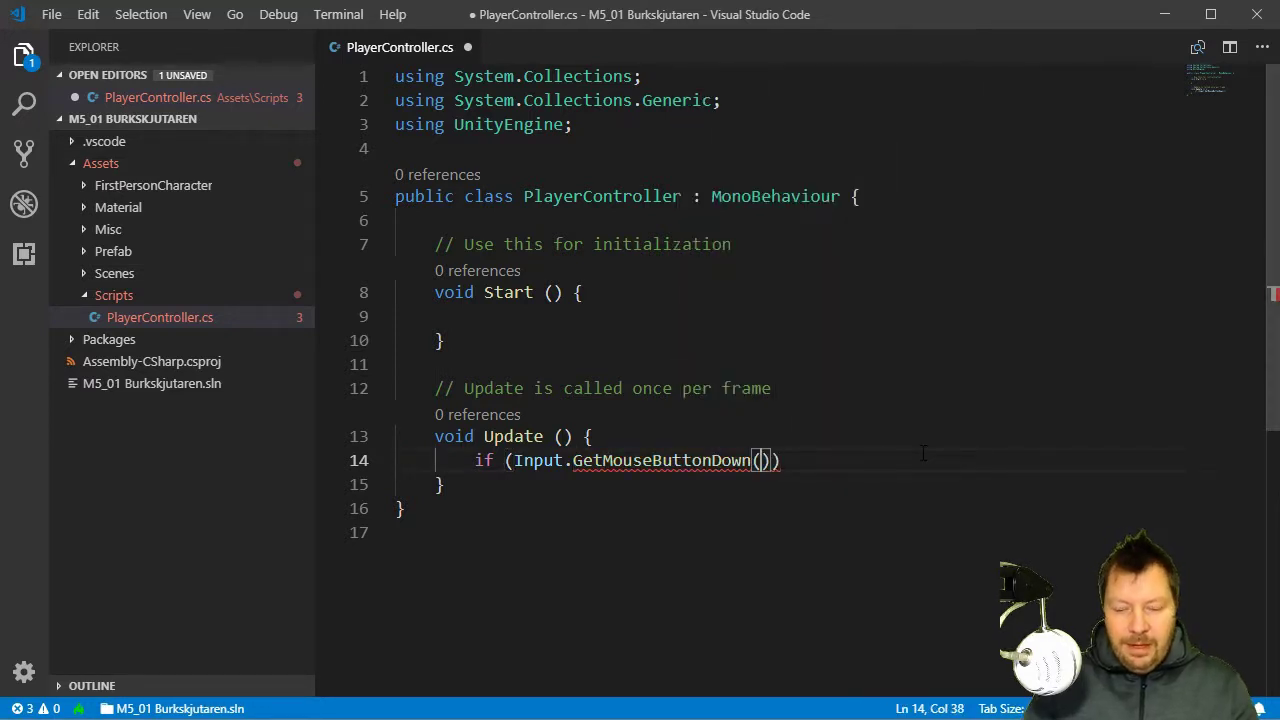
{"action": "type", "text": ") "}
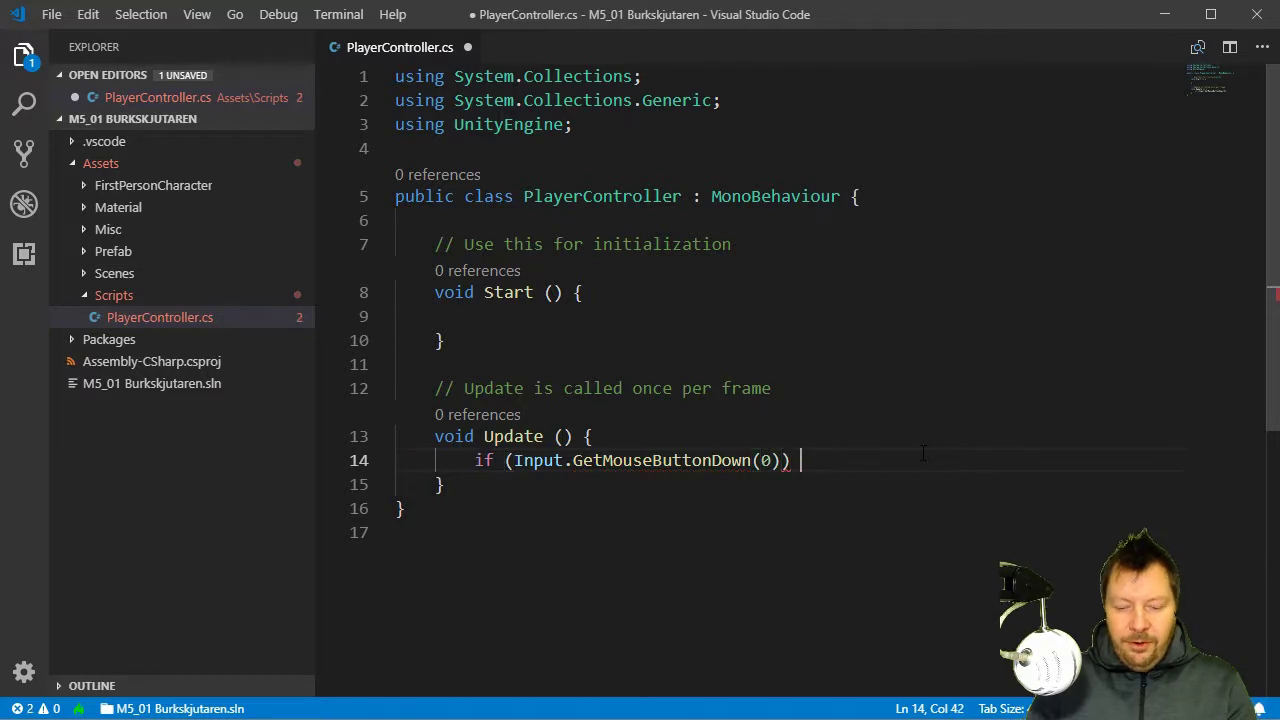
{"action": "type", "text": "{"}
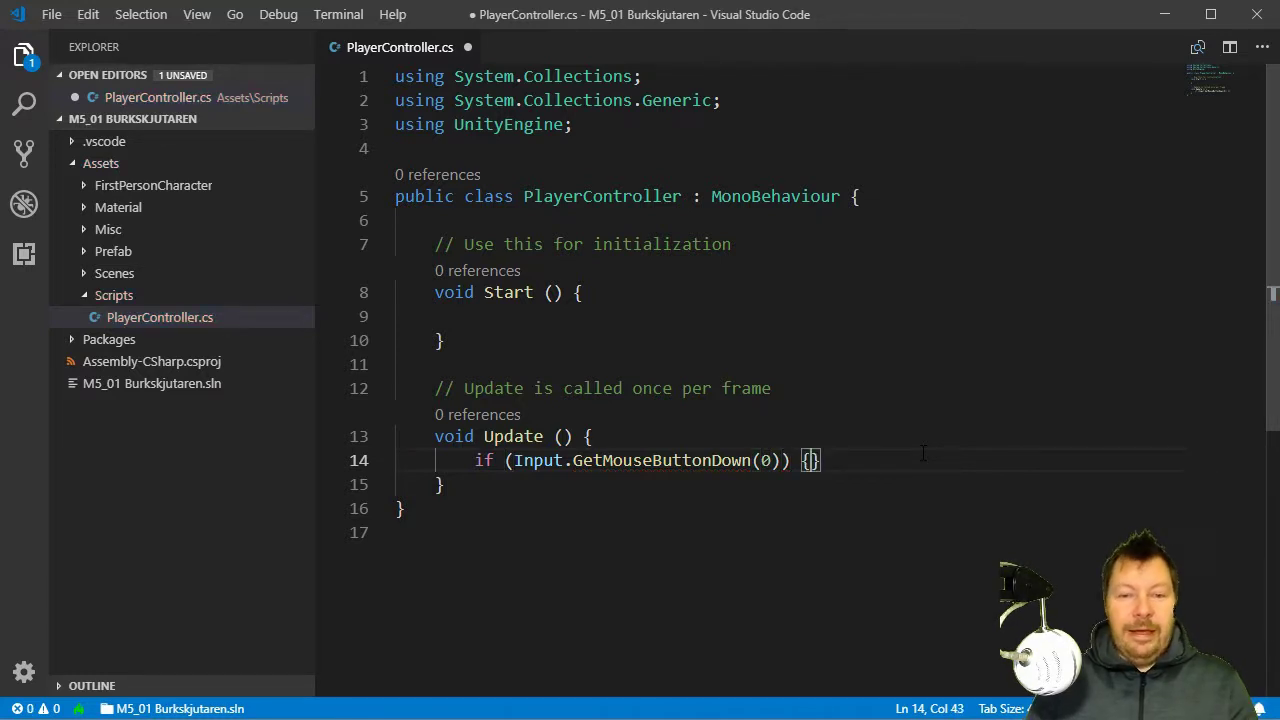
{"action": "key", "text": "Return"}
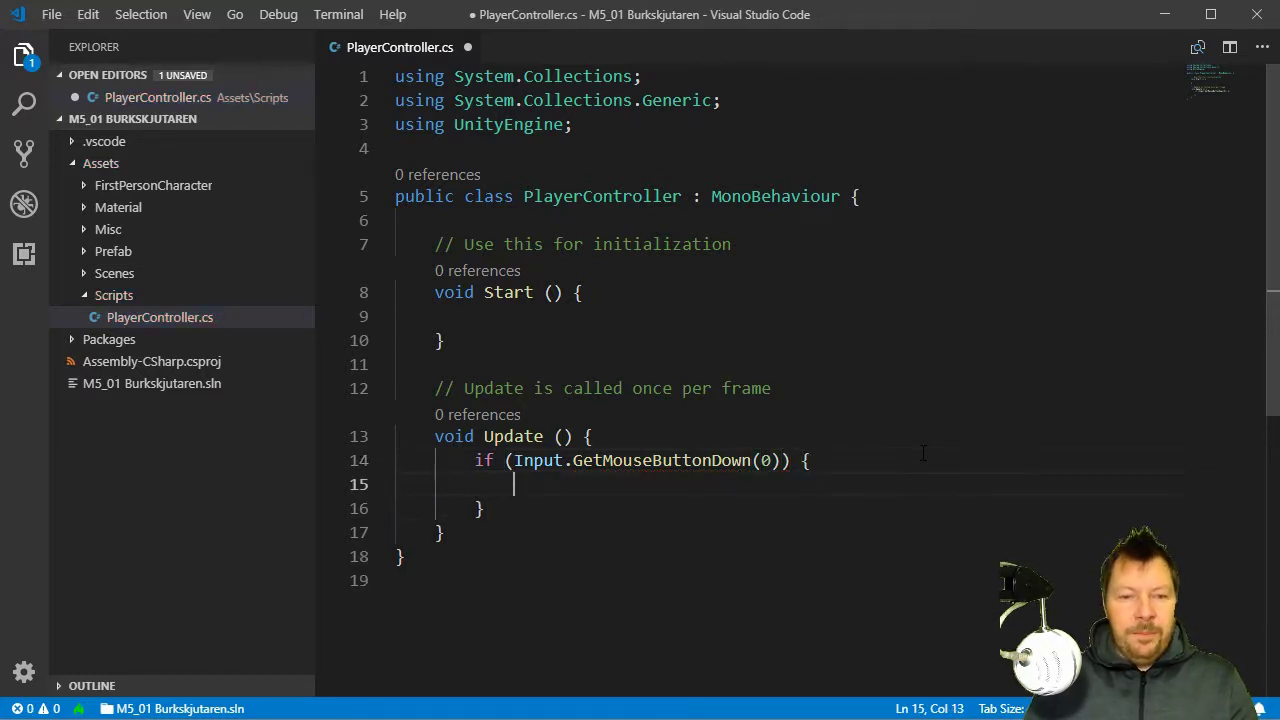
Add Debug.Log("Button Pressed"); inside the if block and save the script
{"action": "type", "text": "Log"}
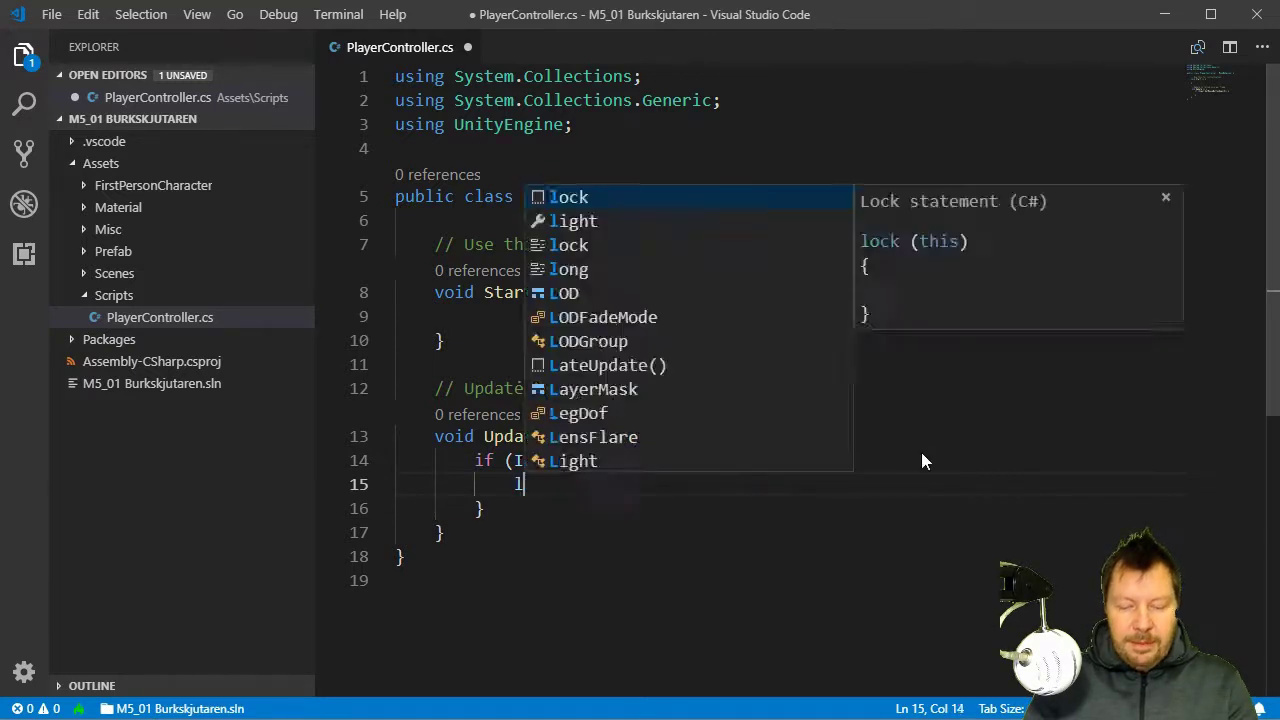
{"action": "key", "text": "Tab"}
{"action": "type", "text": "\"Butto"}
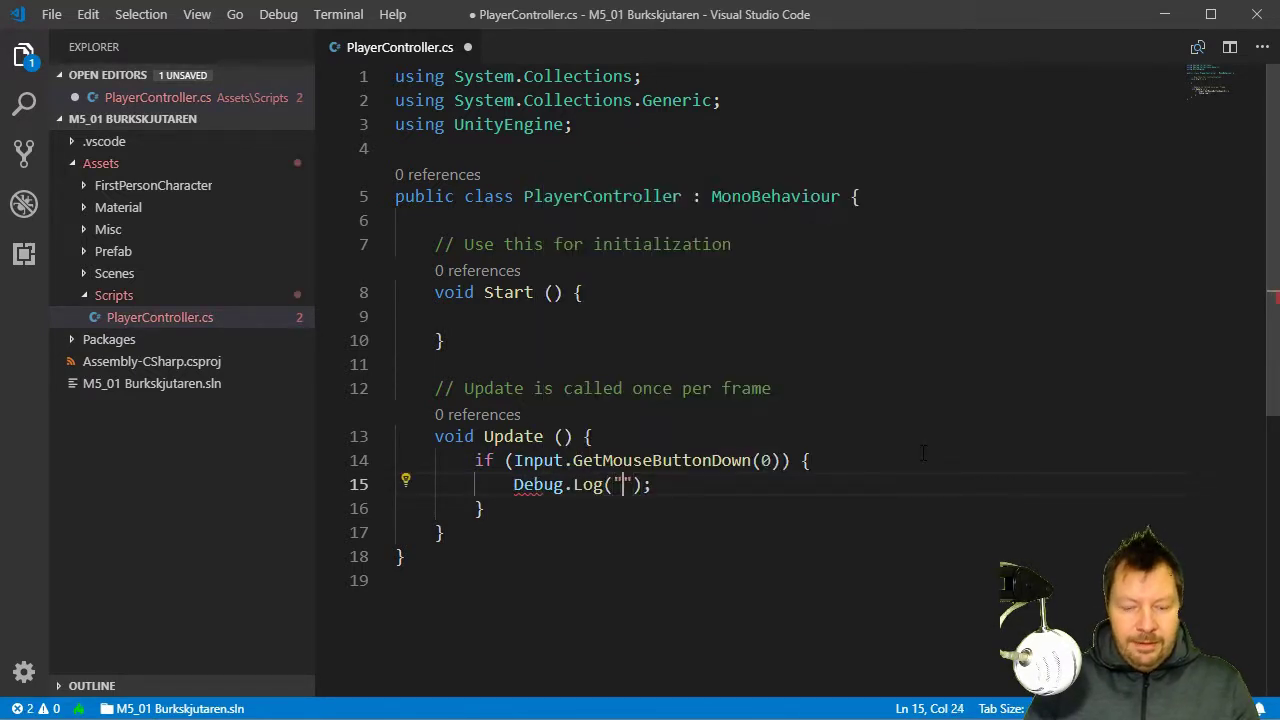
{"action": "type", "text": "n Pressed"}
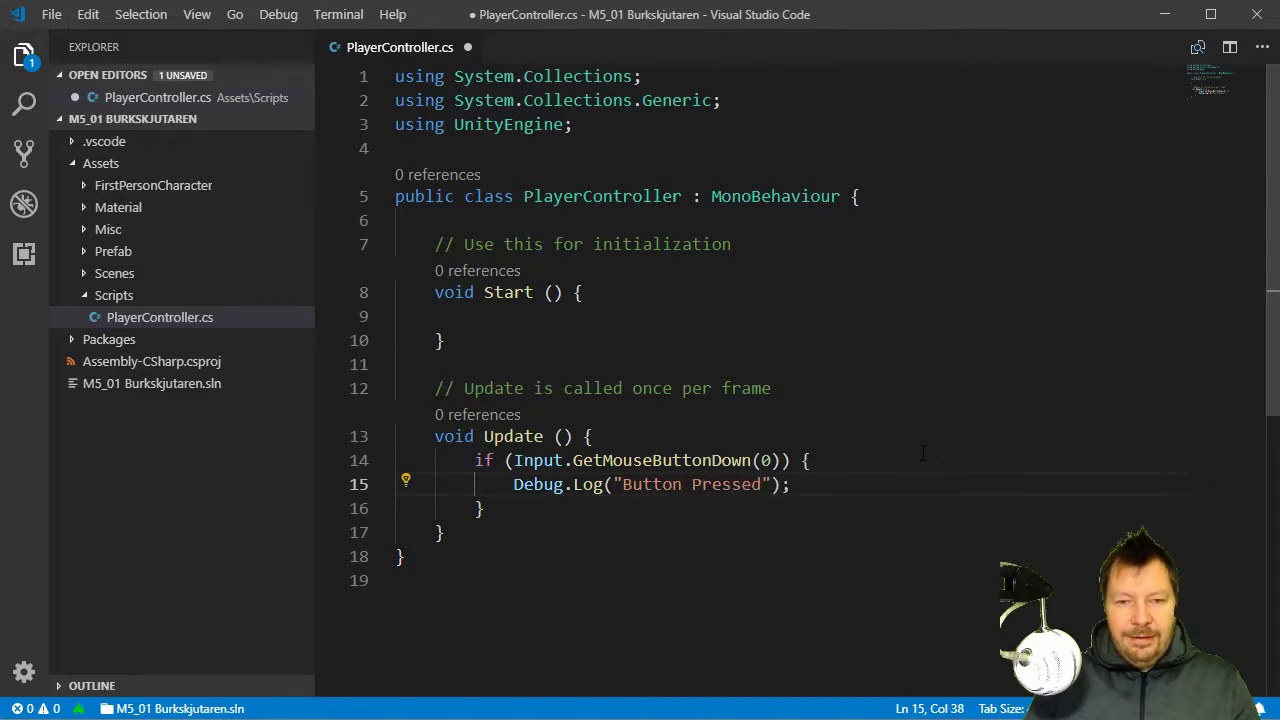
{"action": "key", "text": "ctrl+s"}
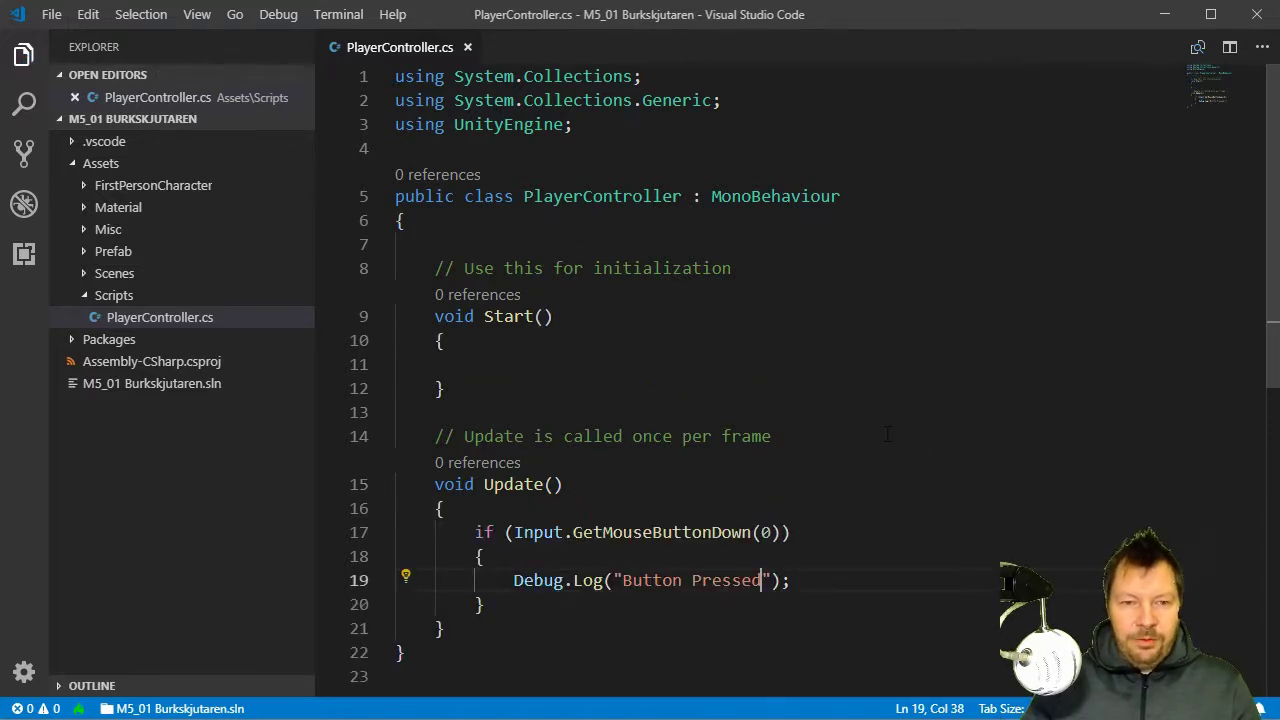
{"action": "scroll", "coordinate": [708, 443], "scroll_direction": "down", "scroll_amount": 1}
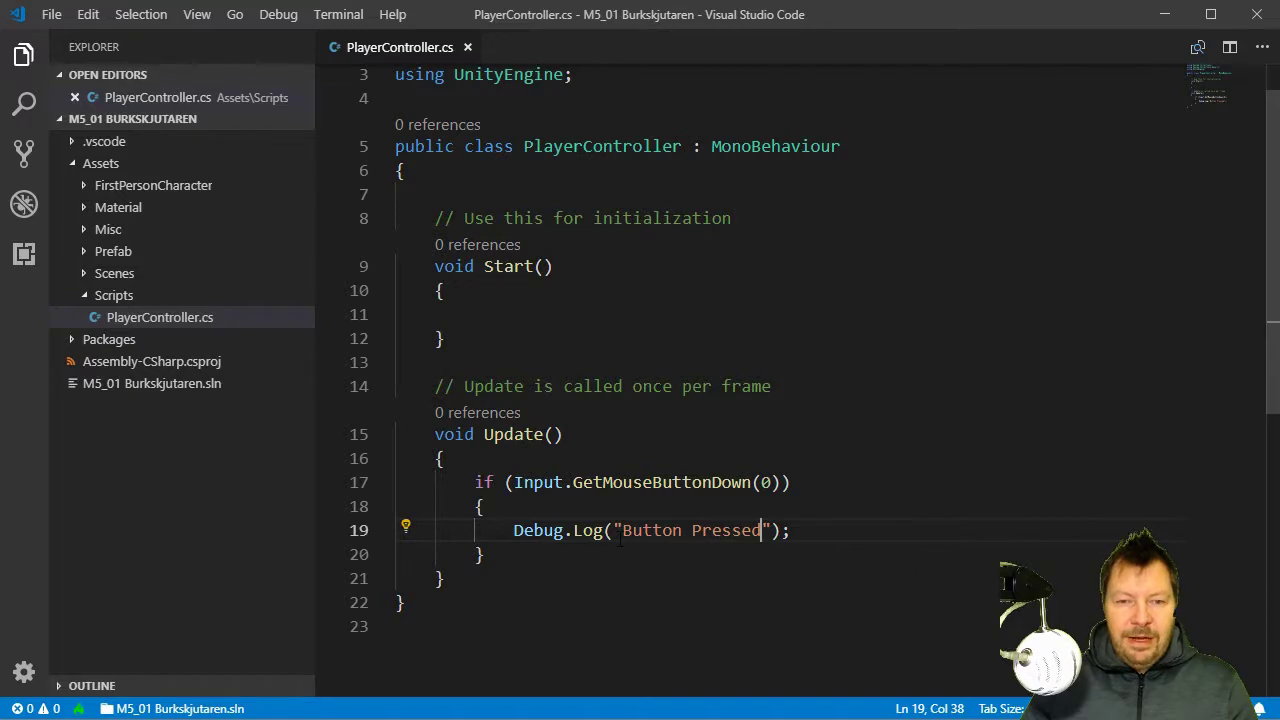
{"action": "left_click_drag", "start_coordinate": [622, 530], "coordinate": [840, 535]}
{"action": "left_click", "coordinate": [840, 535]}
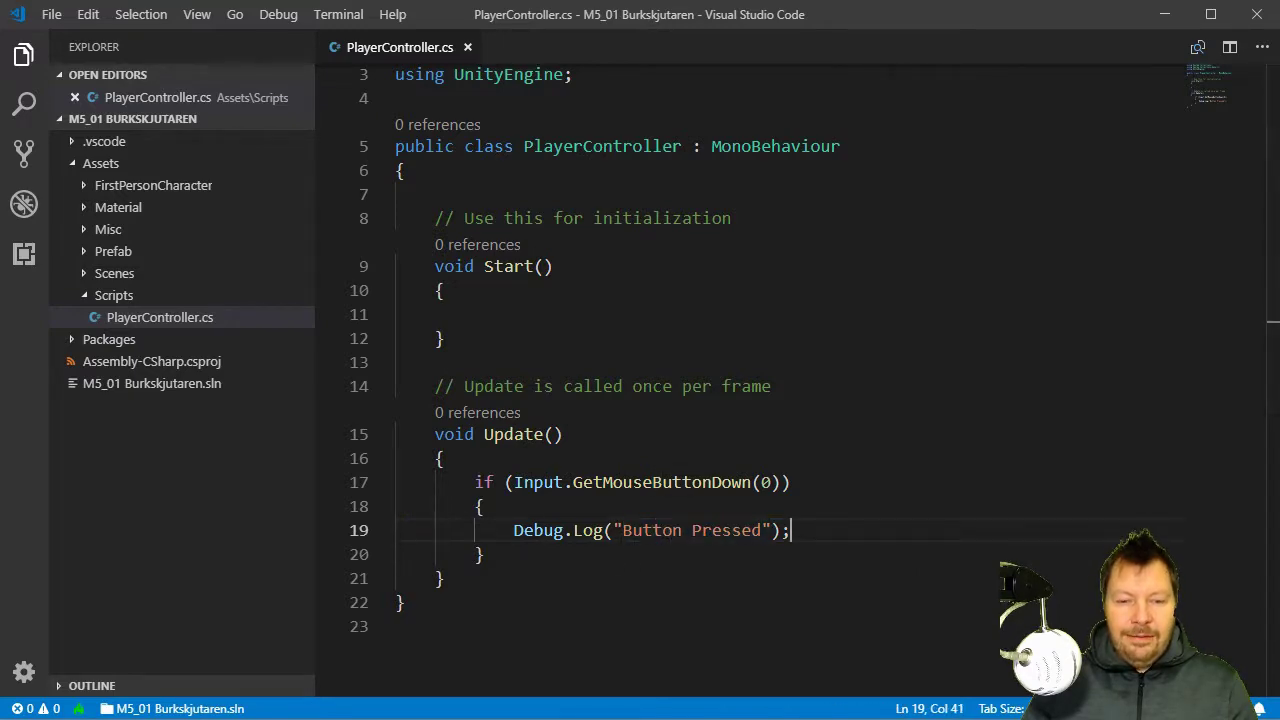
Switch to Unity and save the Burkskjutaren scene
{"action": "key", "text": "alt+Tab"}
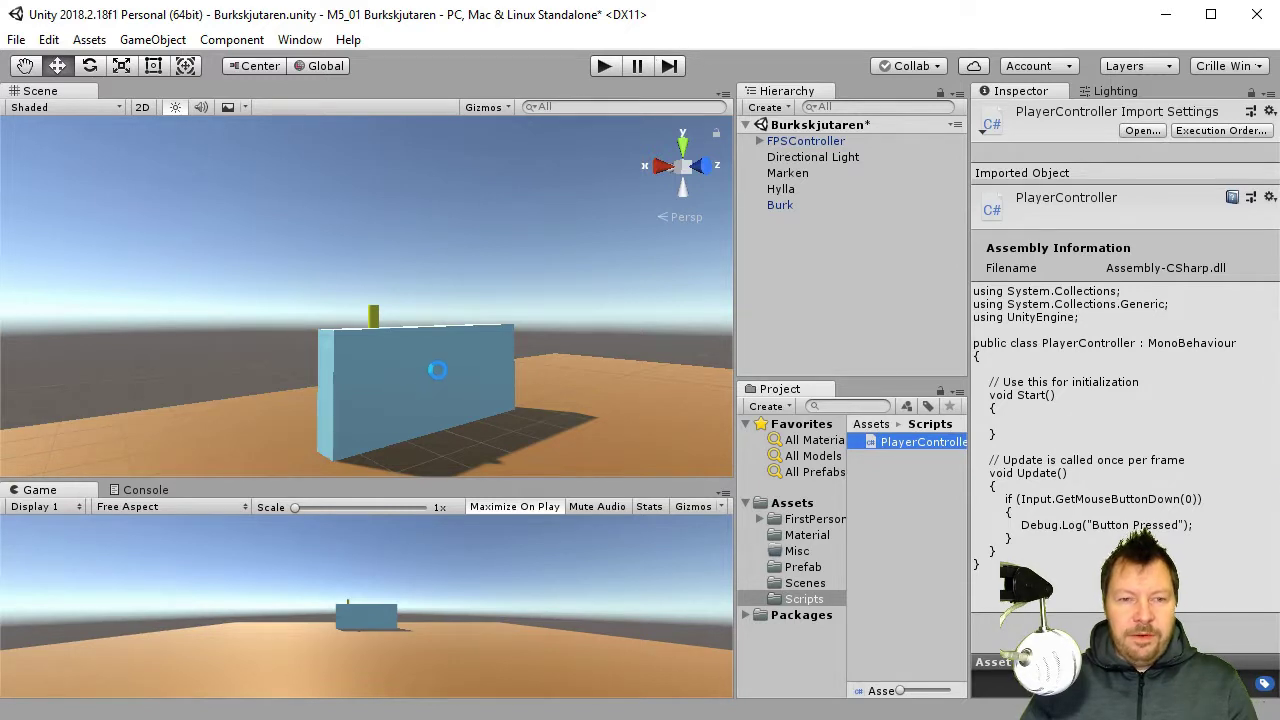
{"action": "key", "text": "ctrl+s"}
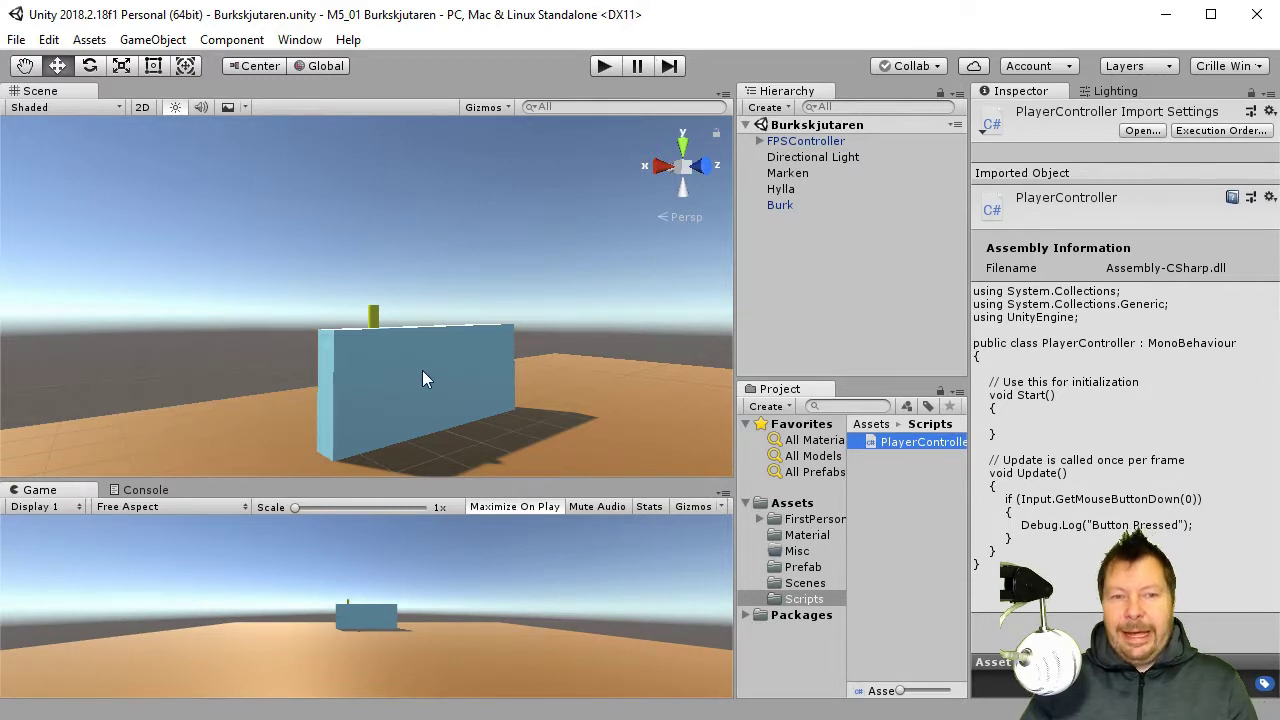
Play-test the scene by moving and jumping with the player and triggering the log message, and stop play mode
{"action": "left_click", "coordinate": [609, 69]}
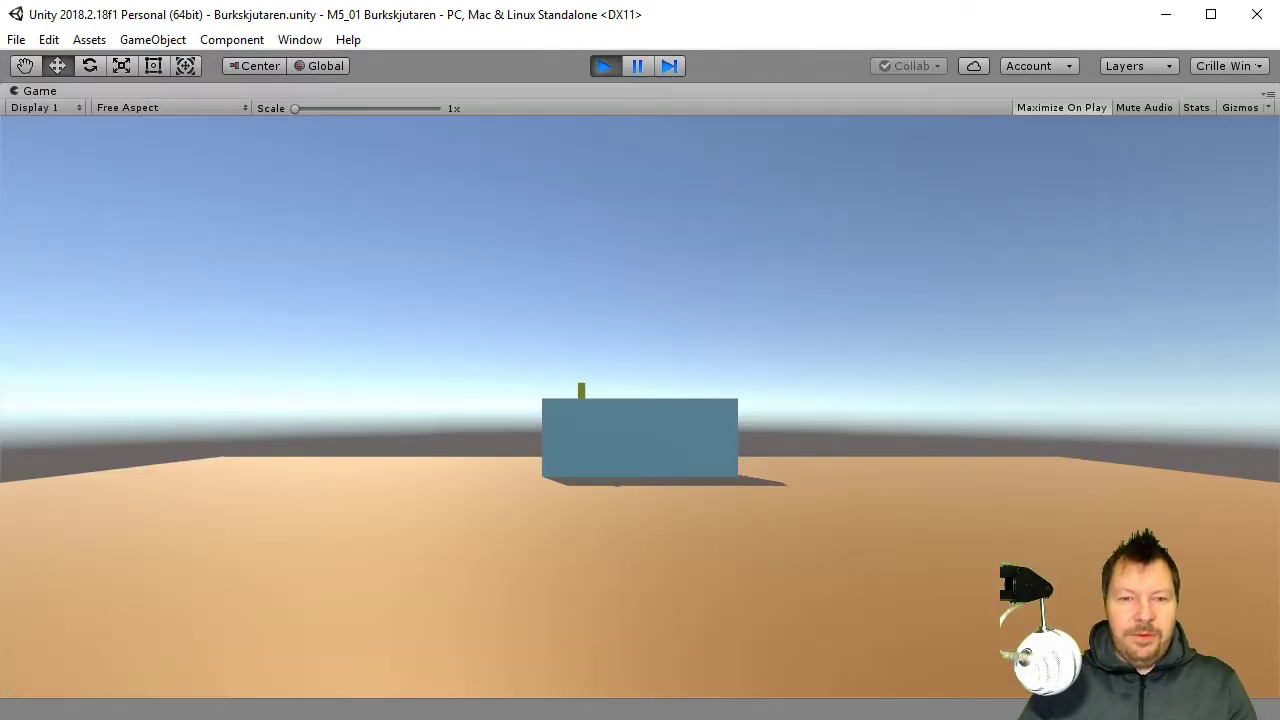
{"action": "key", "text": "w"}
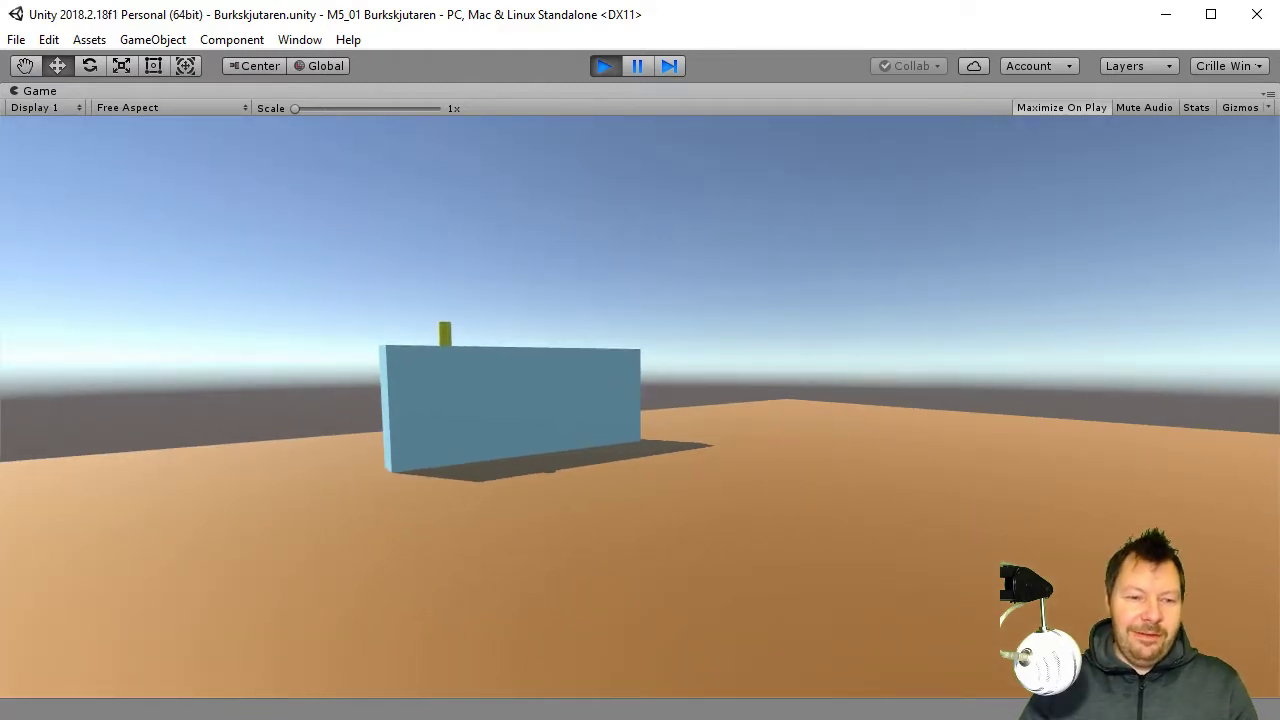
{"action": "key", "text": "space"}
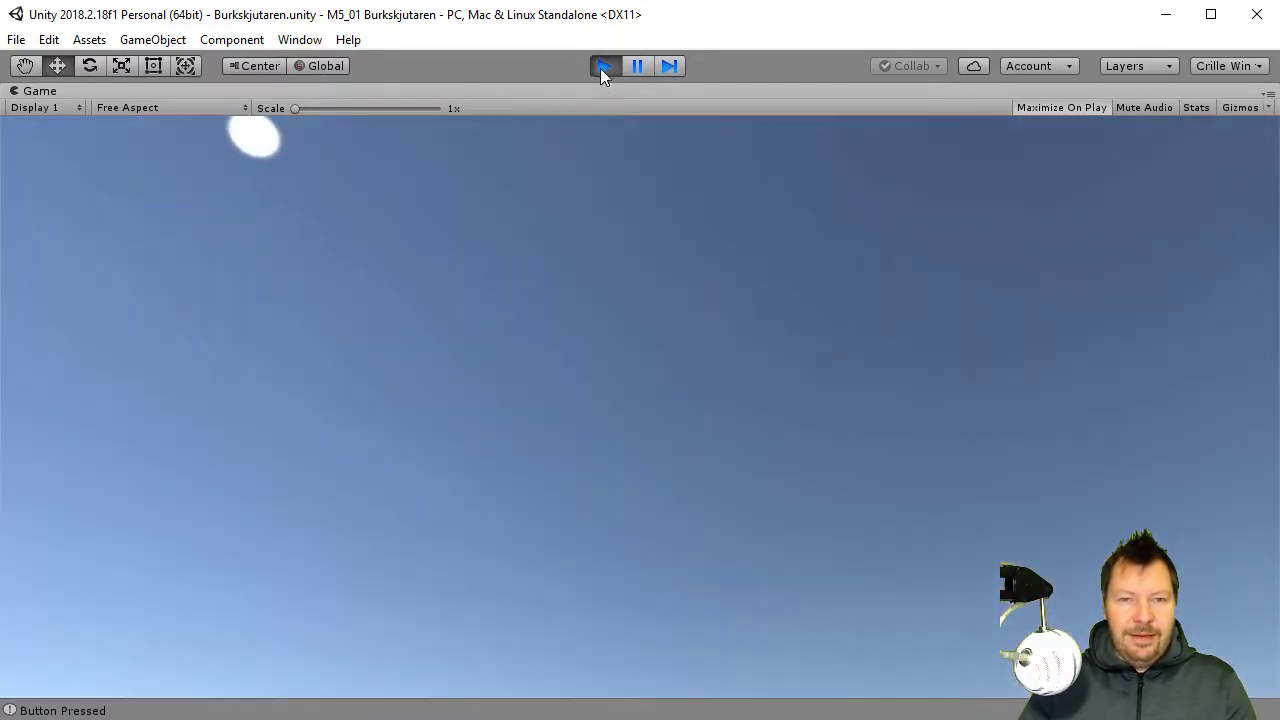
{"action": "left_click", "coordinate": [603, 66]}
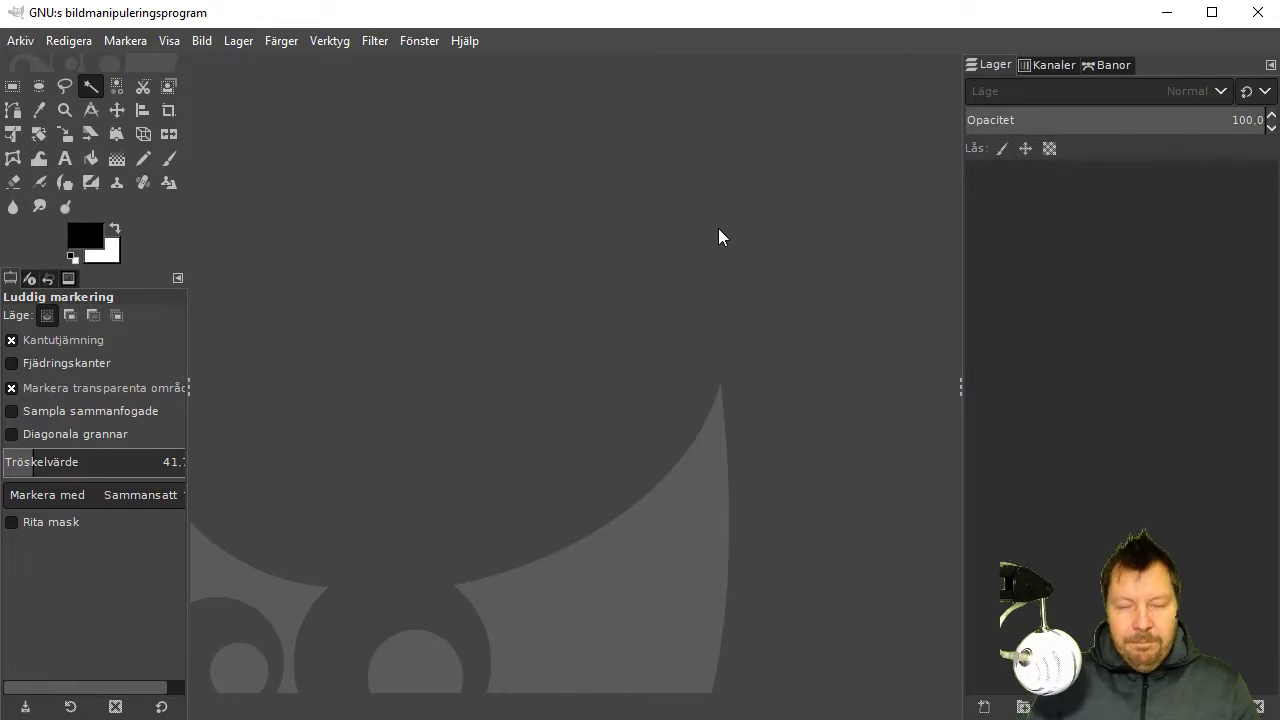
Create a new 8 × 8 px image filled with transparency
{"action": "key", "text": "ctrl+n"}
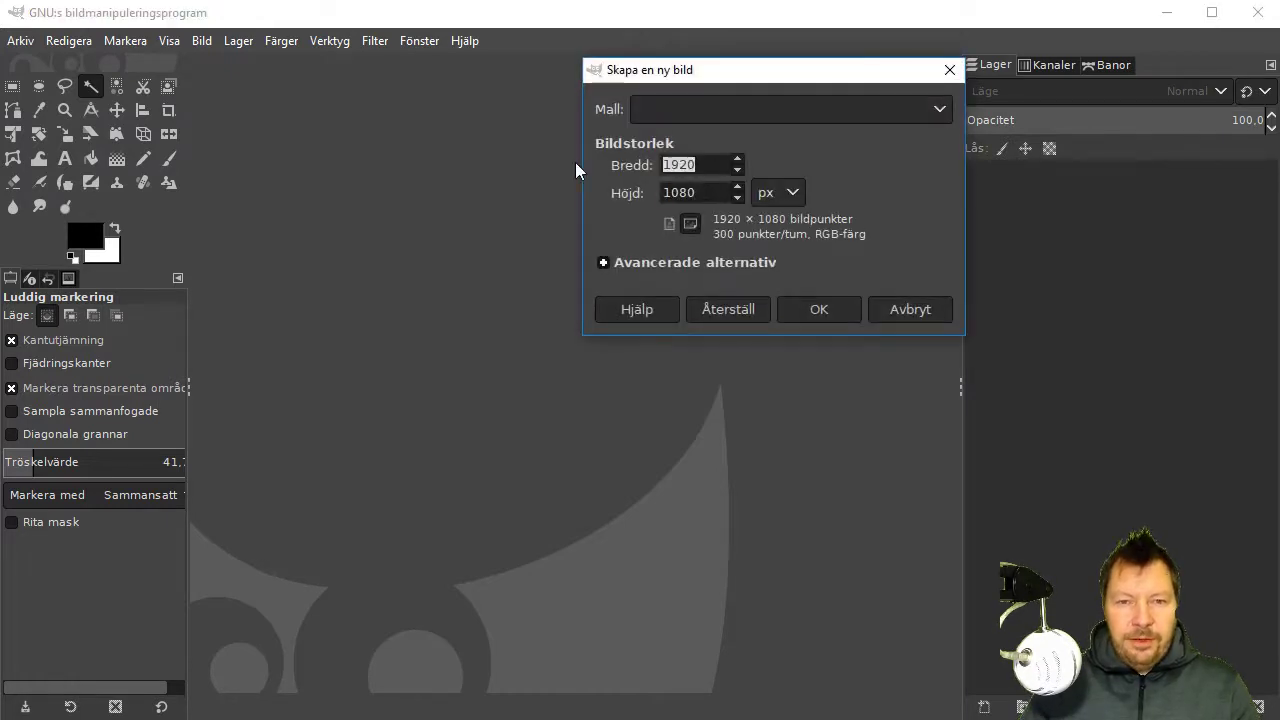
{"action": "type", "text": "8"}
{"action": "key", "text": "Tab"}
{"action": "type", "text": "8"}
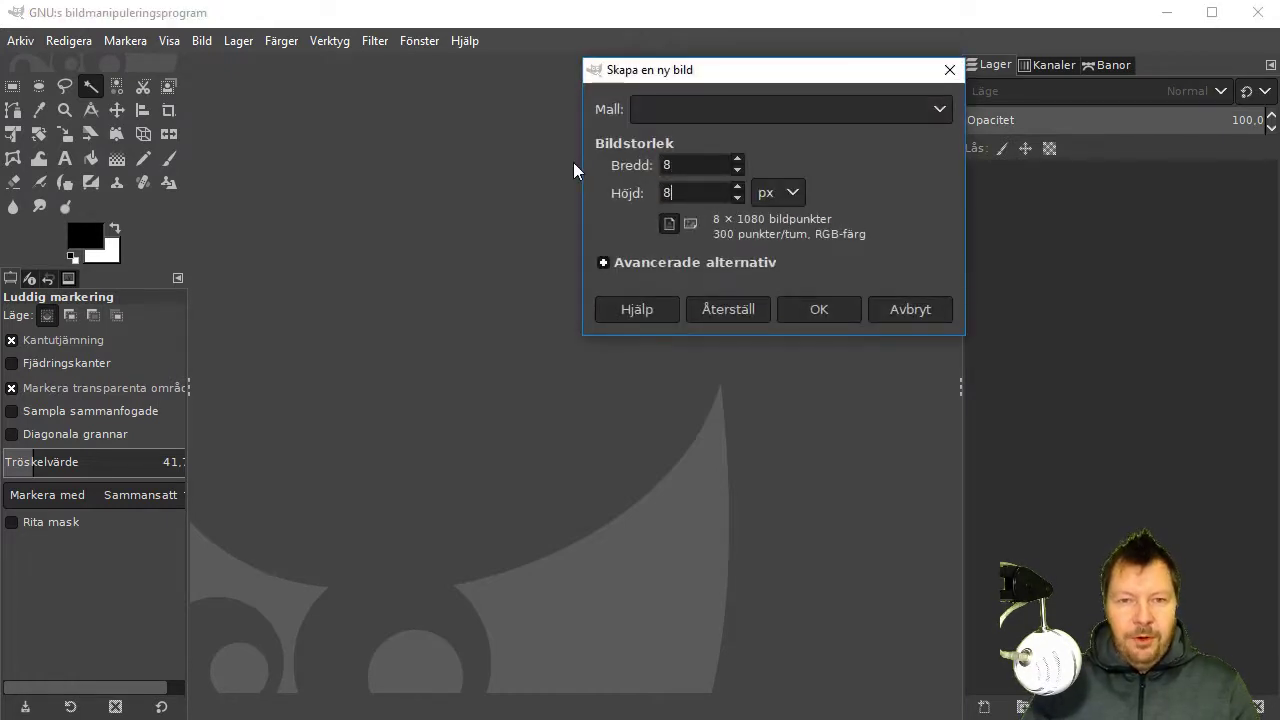
{"action": "left_click", "coordinate": [631, 262]}
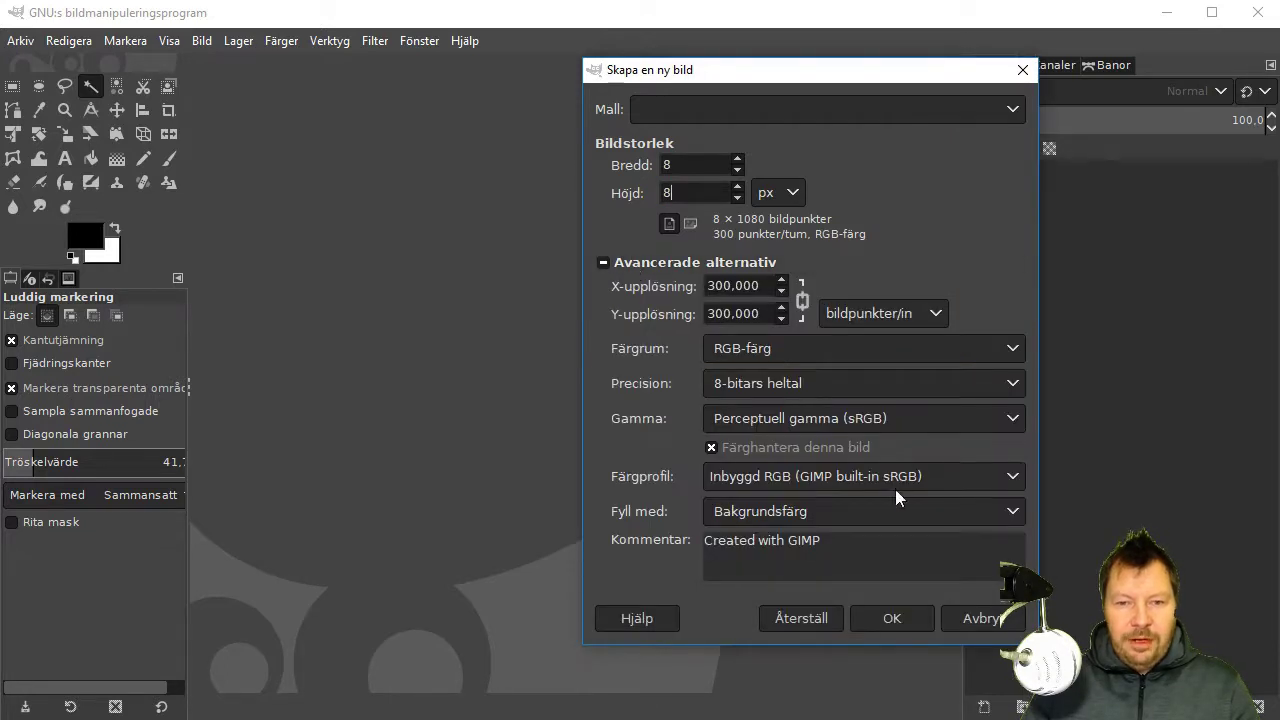
{"action": "left_click", "coordinate": [818, 510]}
{"action": "left_click", "coordinate": [792, 566]}
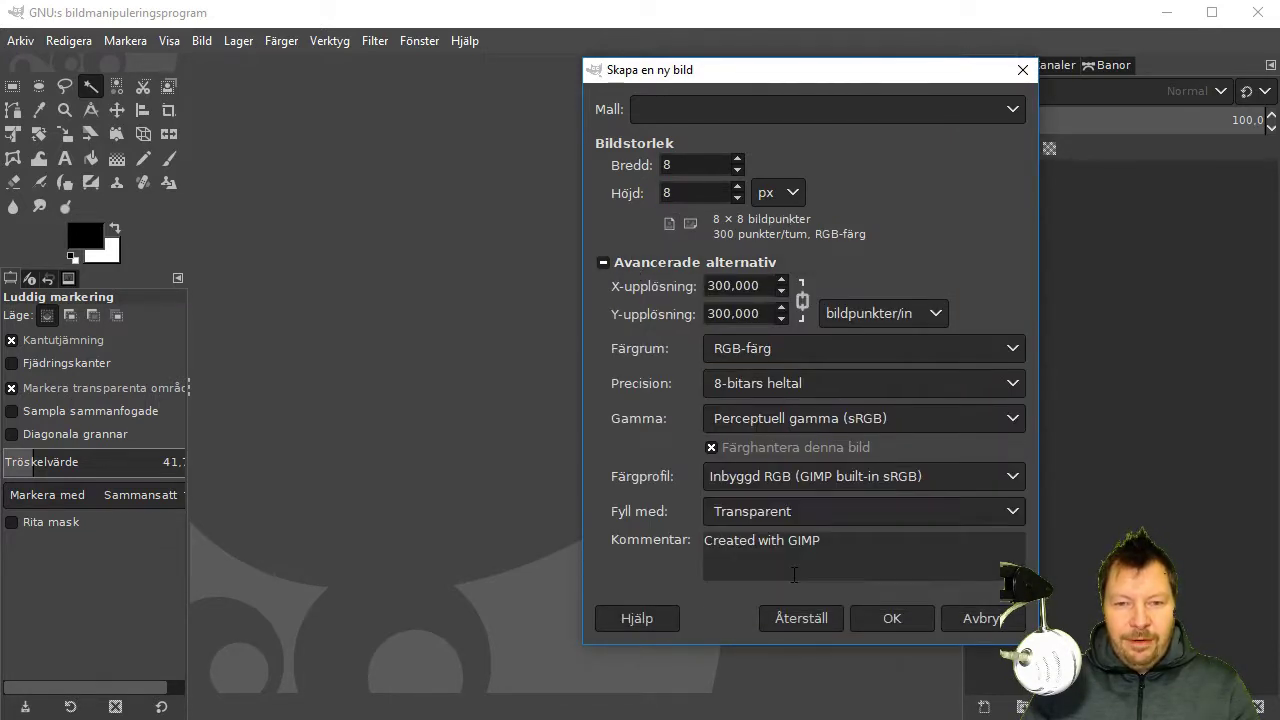
{"action": "left_click", "coordinate": [892, 619]}
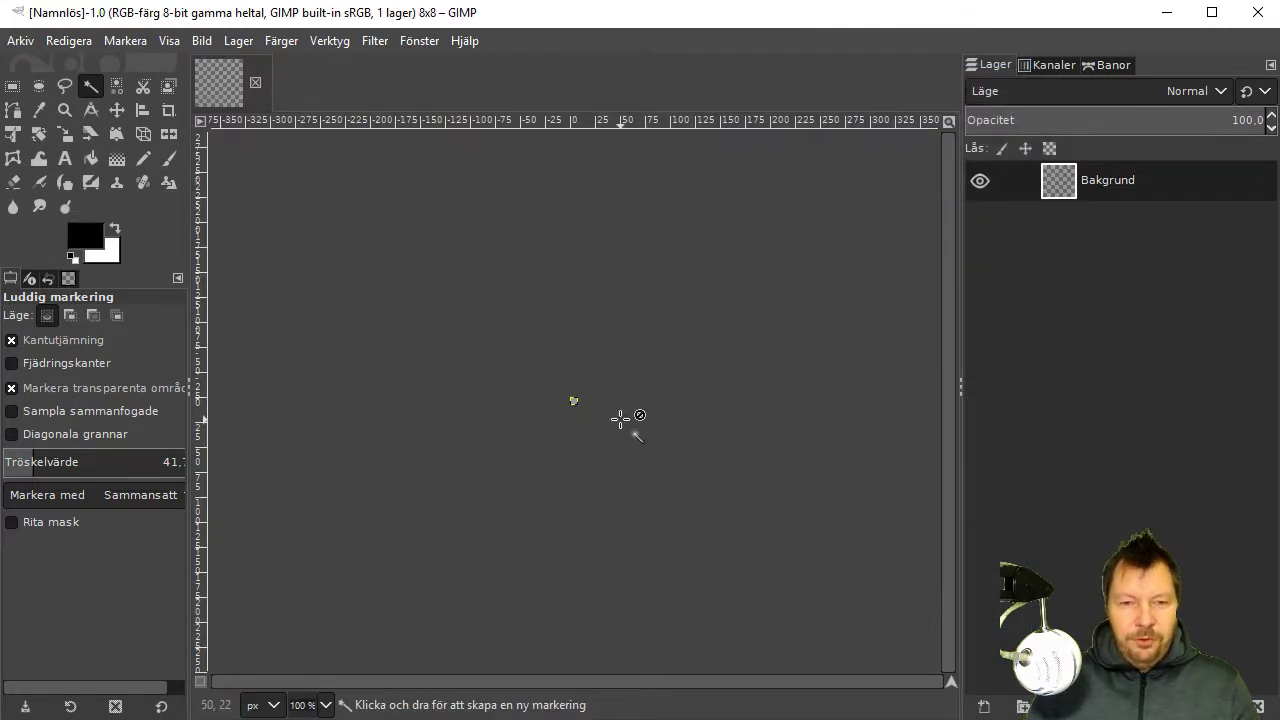
Draw a black one-pixel-thick 6 × 6 px square outline centred on the canvas using the Pencil tool at size 1
{"action": "key", "text": "shift+ctrl+j"}
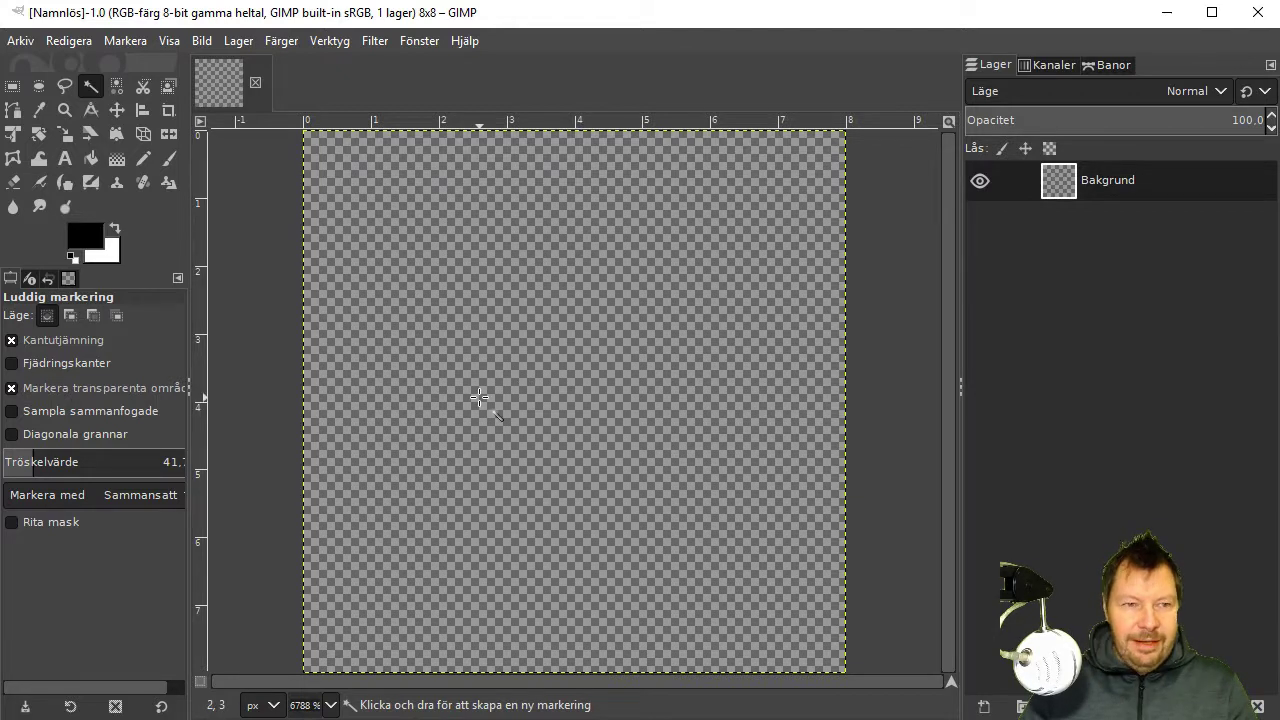
{"action": "left_click", "coordinate": [145, 162]}
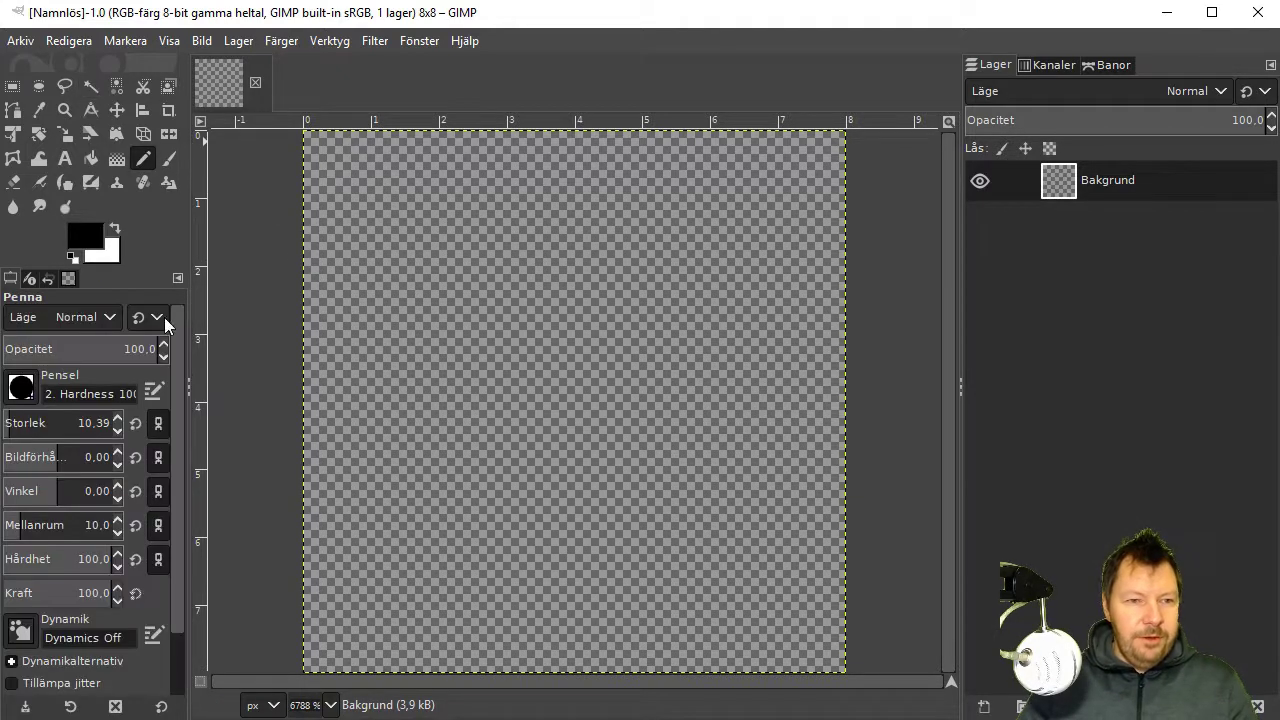
{"action": "left_click", "coordinate": [14, 425]}
{"action": "type", "text": "1"}
{"action": "key", "text": "Return"}
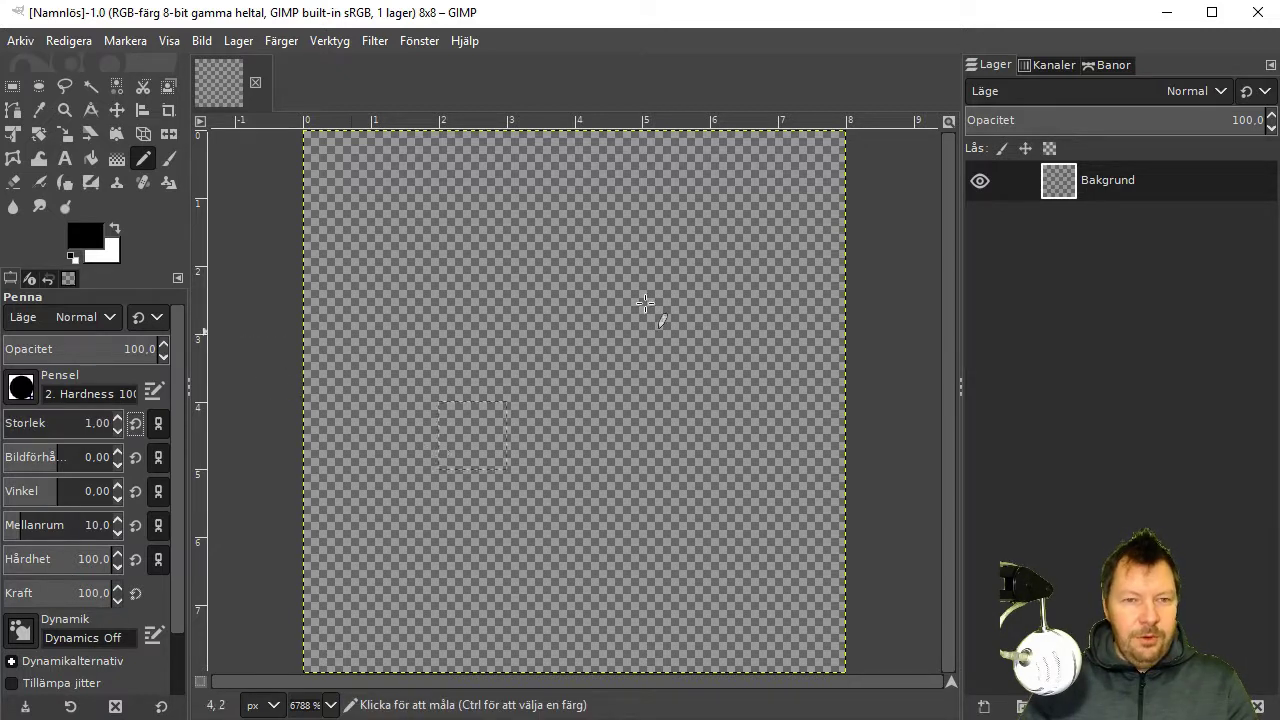
{"action": "left_click", "coordinate": [400, 215]}
{"action": "left_click_drag", "start_coordinate": [400, 215], "coordinate": [738, 222]}
{"action": "mouse_move", "coordinate": [394, 290]}
{"action": "left_mouse_down"}
{"action": "mouse_move", "coordinate": [406, 546]}
{"action": "mouse_move", "coordinate": [443, 571]}
{"action": "mouse_move", "coordinate": [737, 583]}
{"action": "left_mouse_up"}
{"action": "left_click_drag", "start_coordinate": [738, 281], "coordinate": [740, 505]}
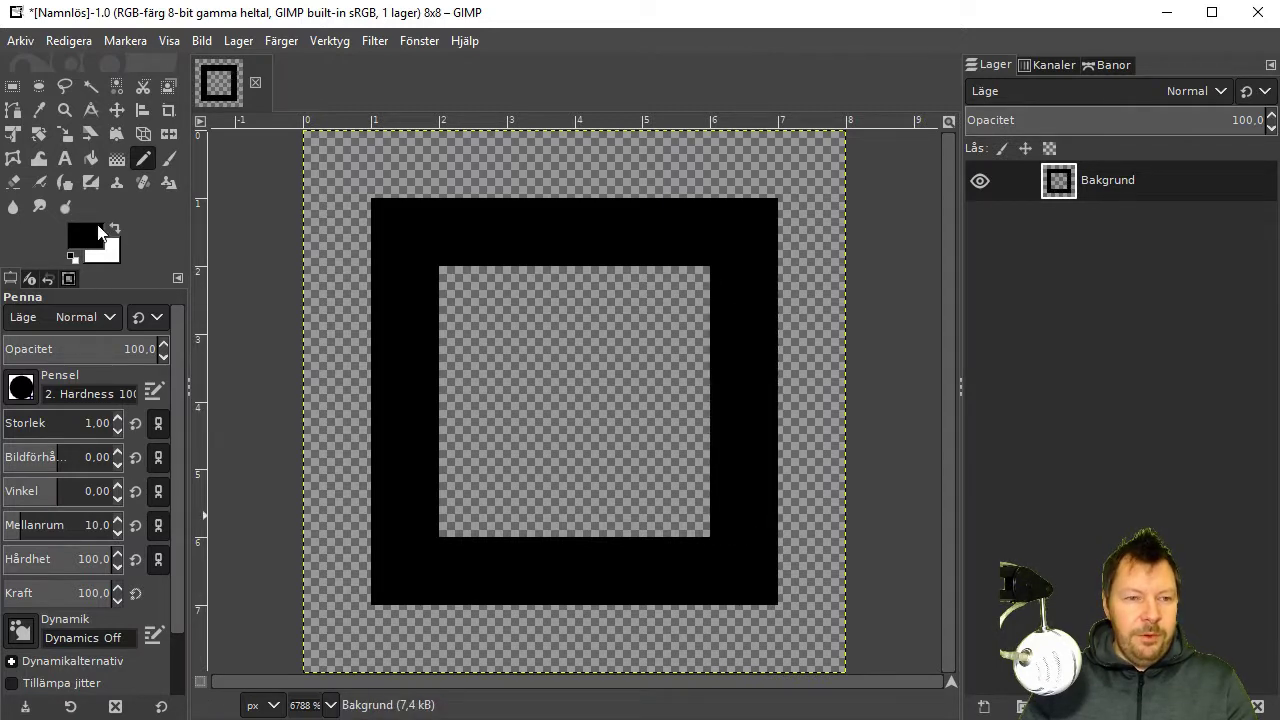
Paint a white bar 4 px long and 1 px thick along the middle of each canvas edge, outside the black square
{"action": "left_click_drag", "start_coordinate": [338, 300], "coordinate": [343, 488]}
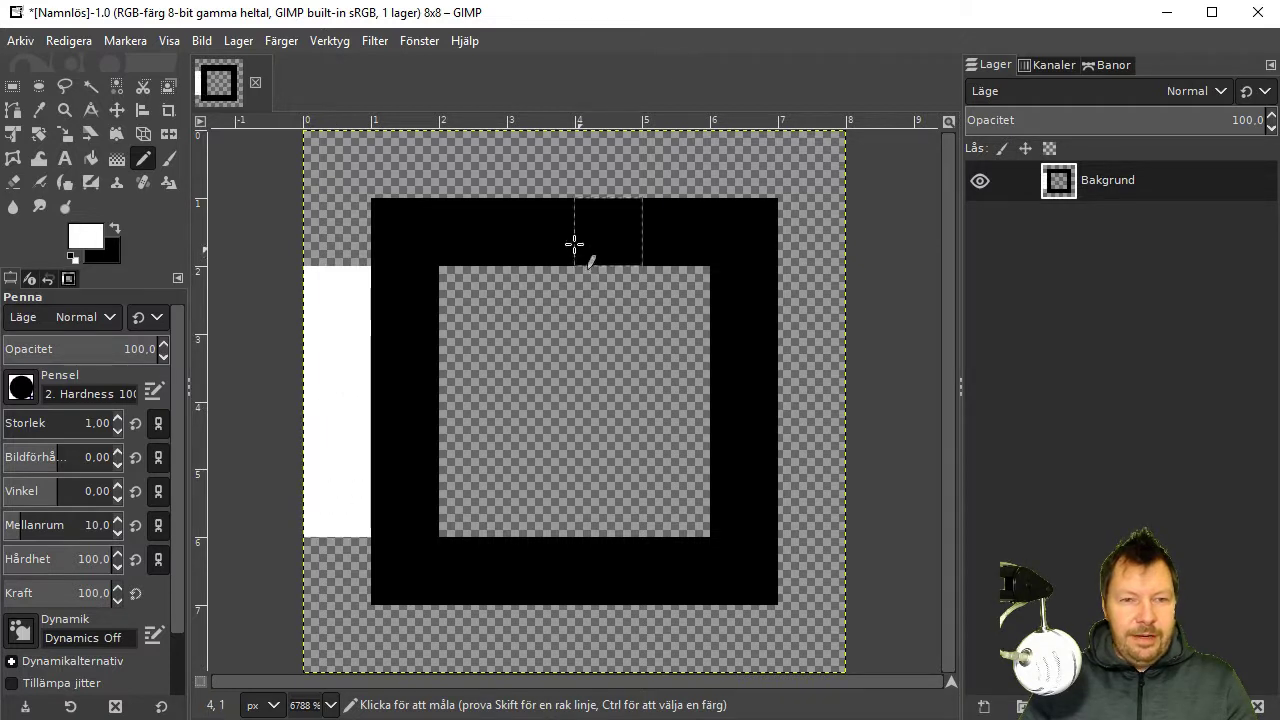
{"action": "left_click_drag", "start_coordinate": [490, 176], "coordinate": [651, 177]}
{"action": "left_click_drag", "start_coordinate": [821, 302], "coordinate": [798, 491]}
{"action": "left_click_drag", "start_coordinate": [462, 645], "coordinate": [643, 645]}
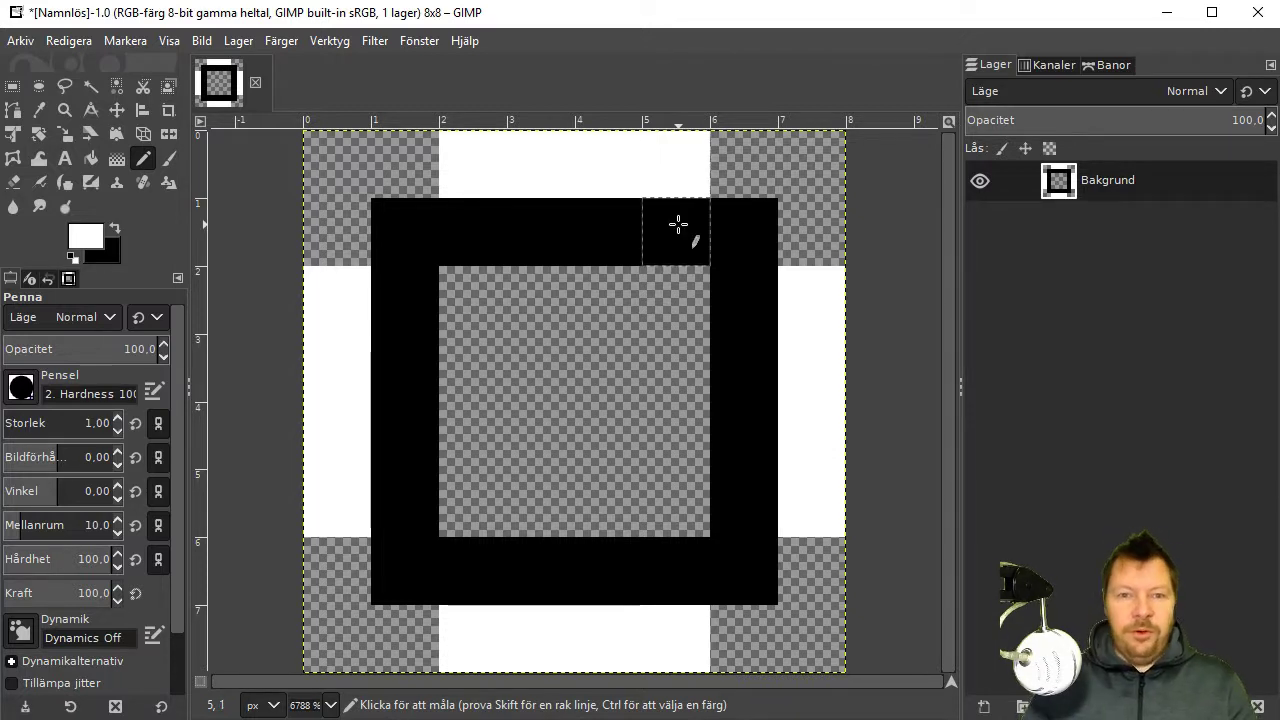
Export the image as Crosshair.png into the Assets/Misc folder of the M5_01 Burkskjutaren project on the desktop, keeping the default PNG options
{"action": "right_click", "coordinate": [542, 301]}
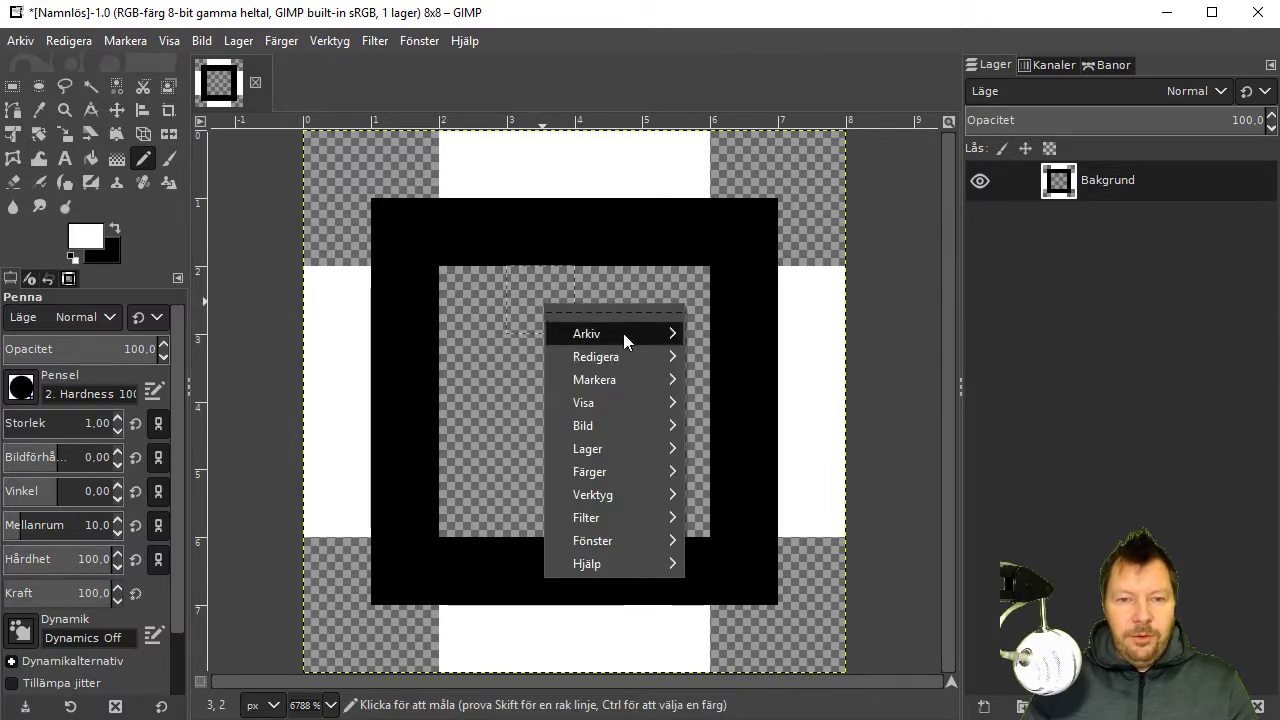
{"action": "mouse_move", "coordinate": [660, 334]}
{"action": "left_click", "coordinate": [752, 634]}
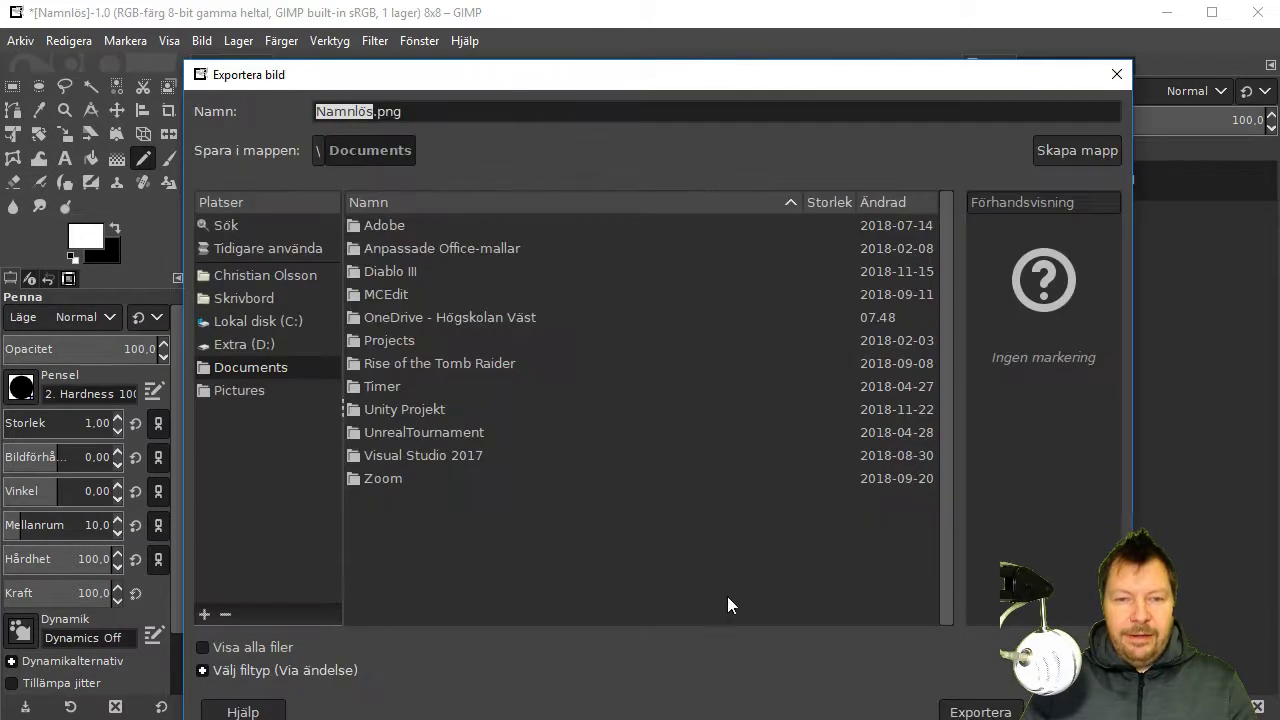
{"action": "left_click", "coordinate": [261, 299]}
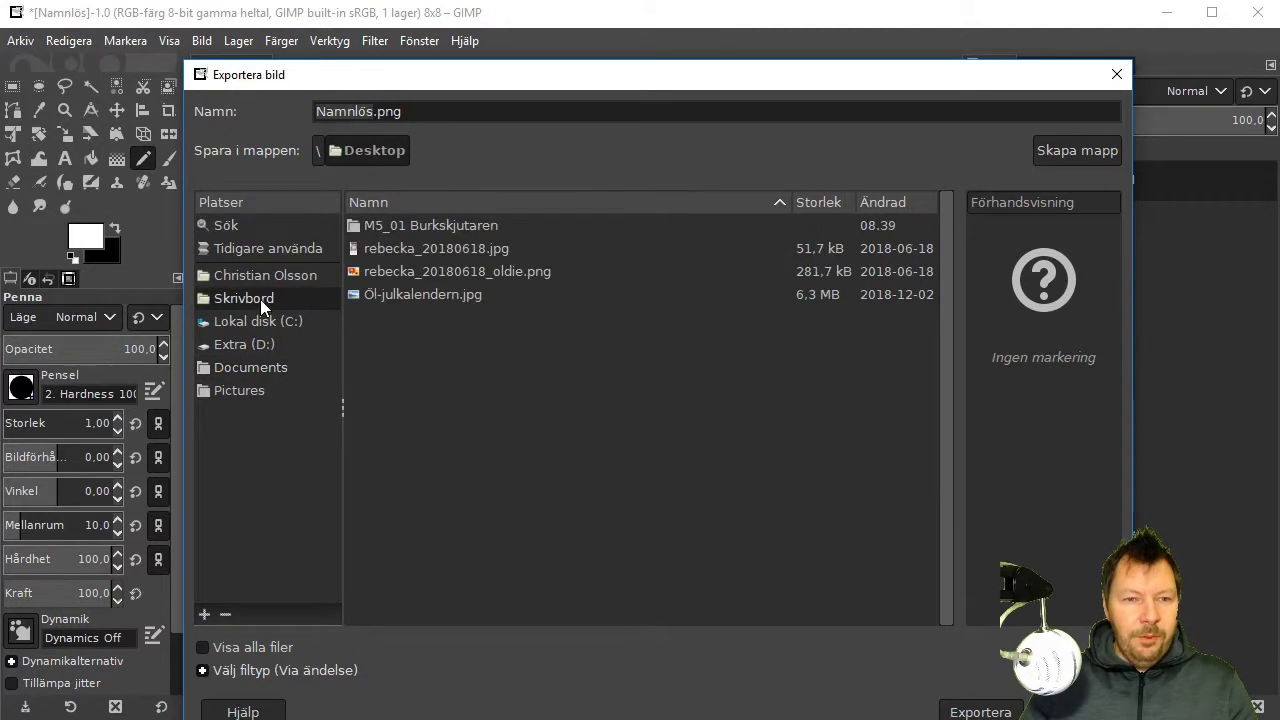
{"action": "double_click", "coordinate": [443, 224]}
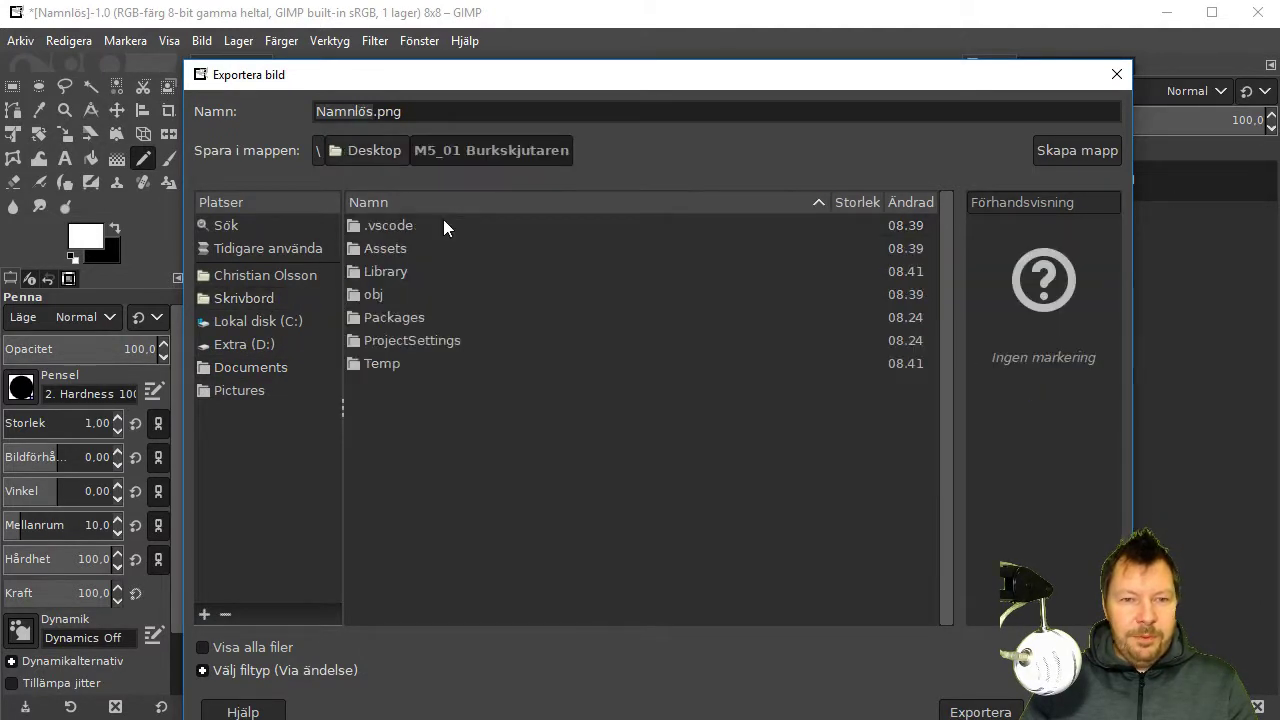
{"action": "double_click", "coordinate": [398, 252]}
{"action": "double_click", "coordinate": [380, 271]}
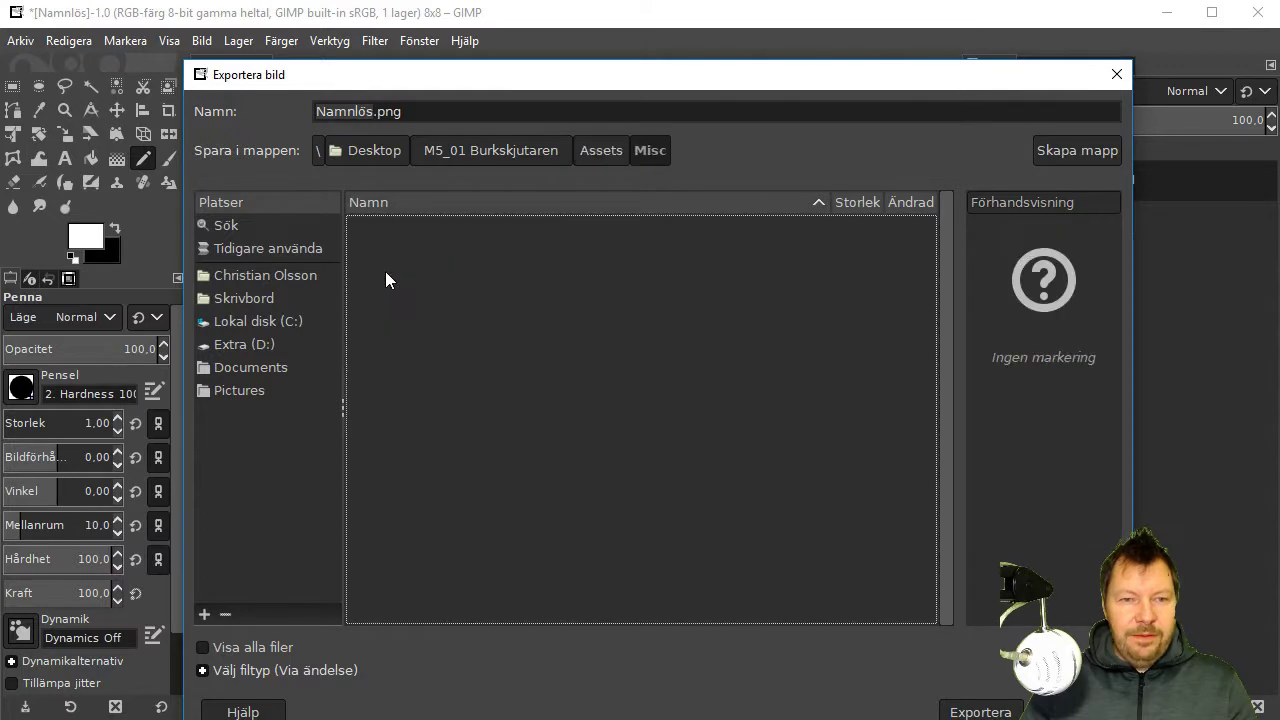
{"action": "double_click", "coordinate": [348, 111]}
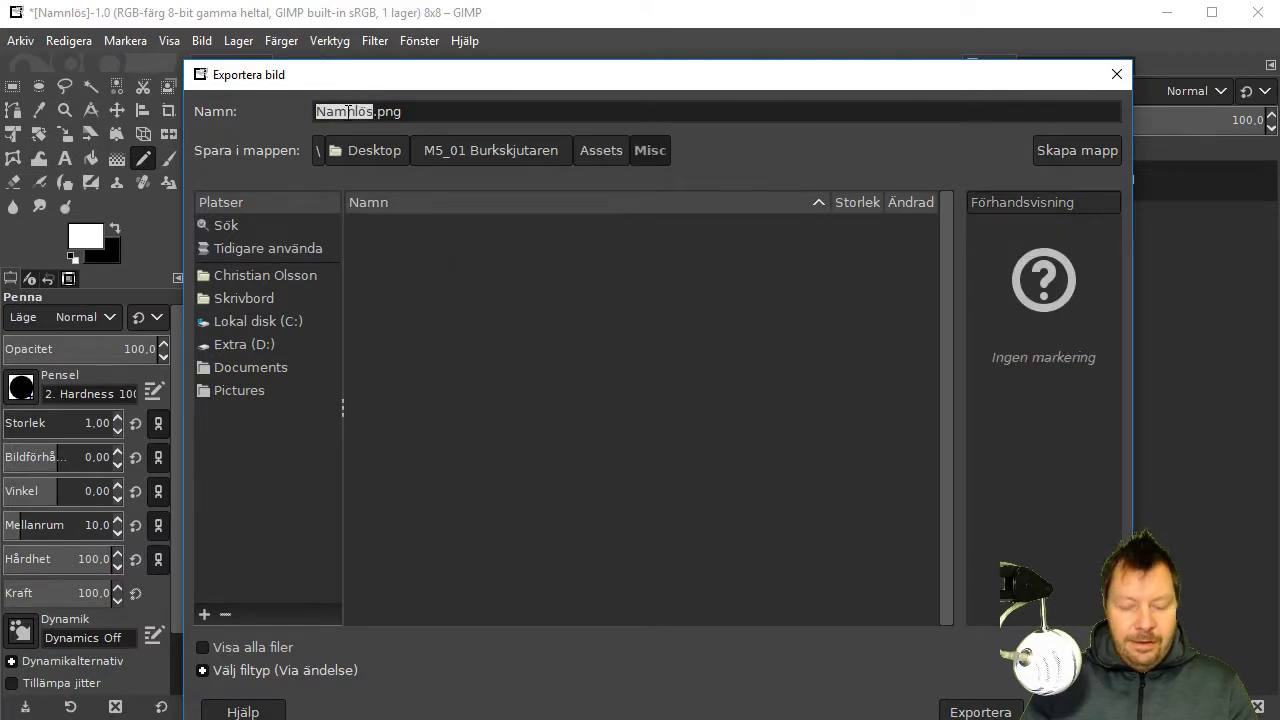
{"action": "type", "text": "Crossha"}
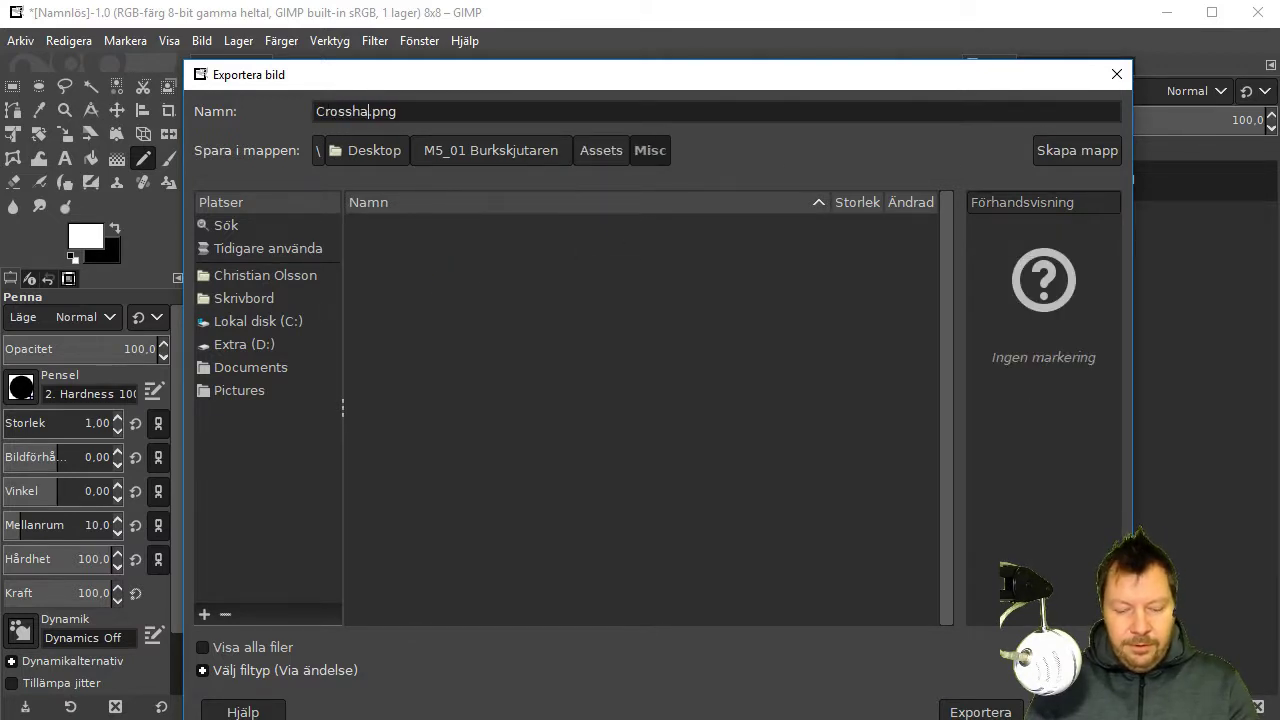
{"action": "type", "text": "ir"}
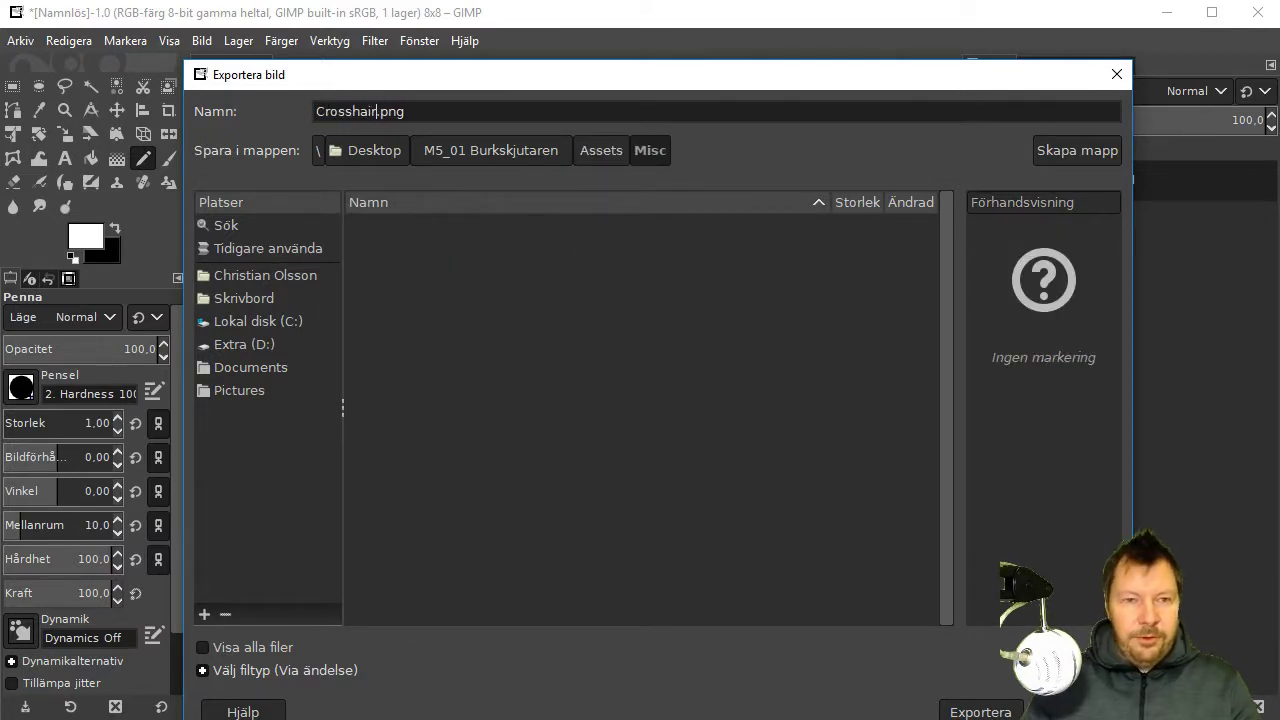
{"action": "left_click", "coordinate": [981, 712]}
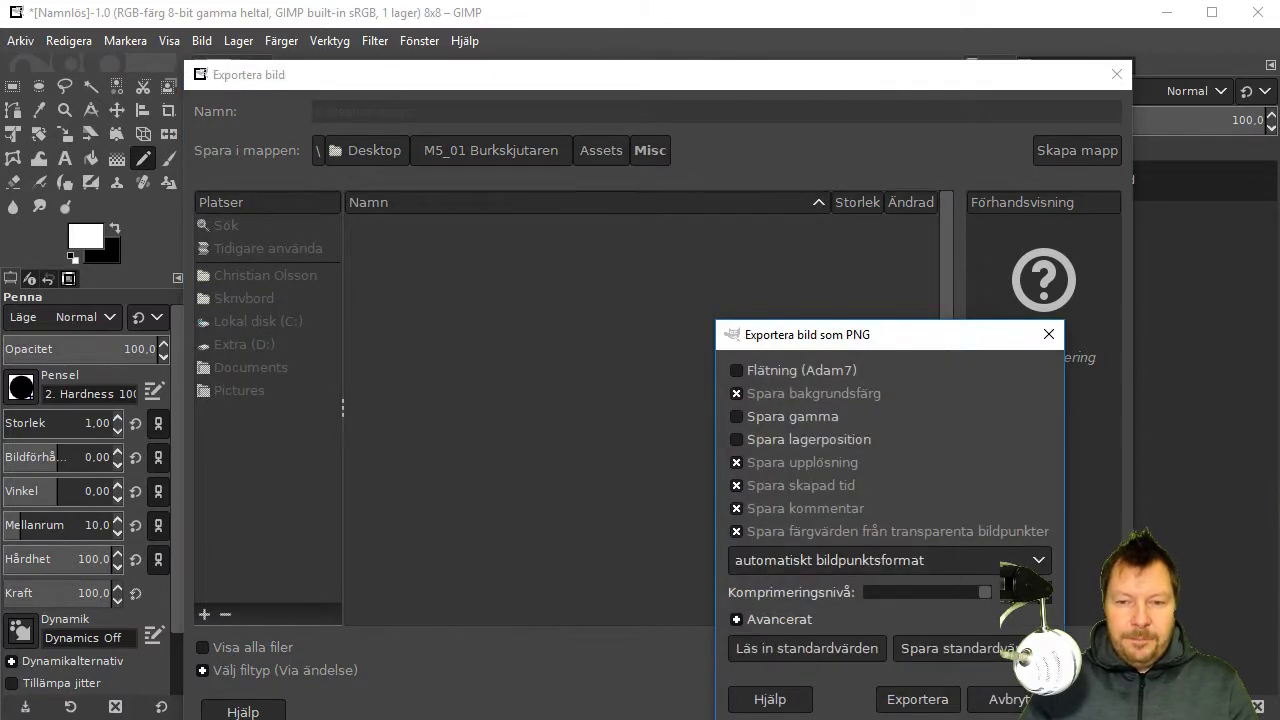
{"action": "left_click", "coordinate": [917, 699]}
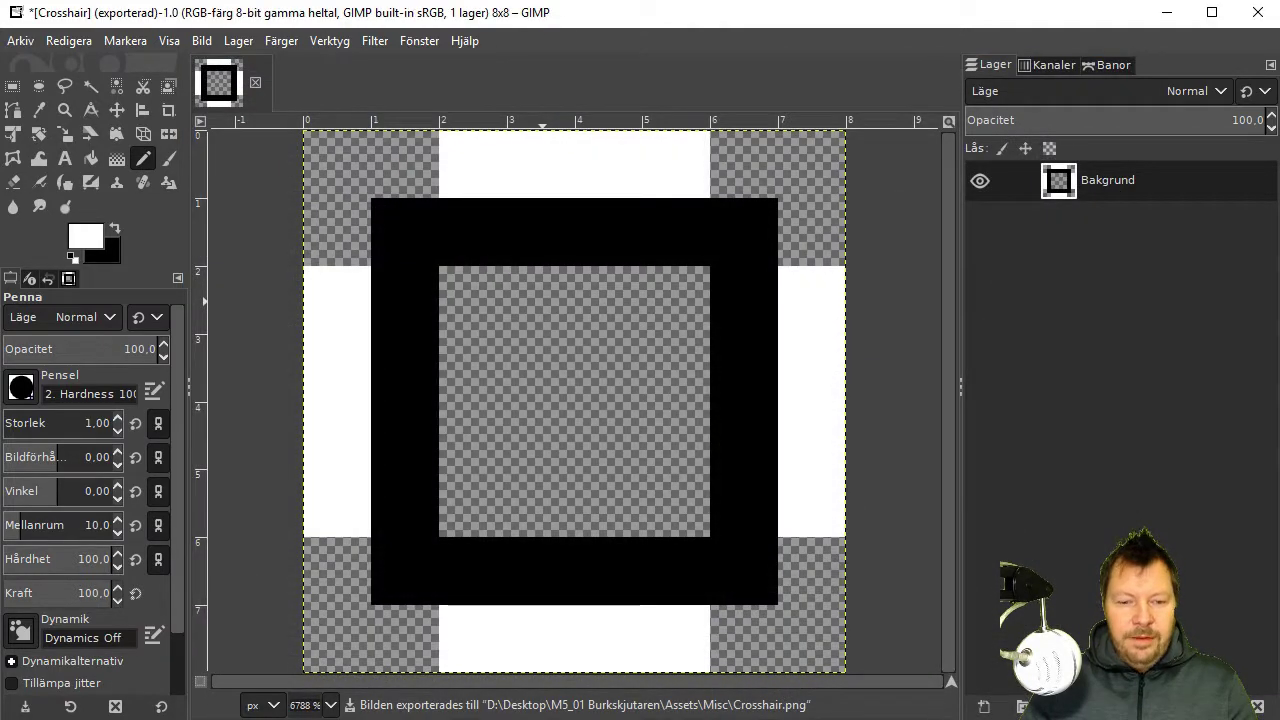
Switch to Unity and set the texture type of the Crosshair image in the Misc folder to Sprite (2D and UI)
{"action": "key", "text": "alt+Tab"}
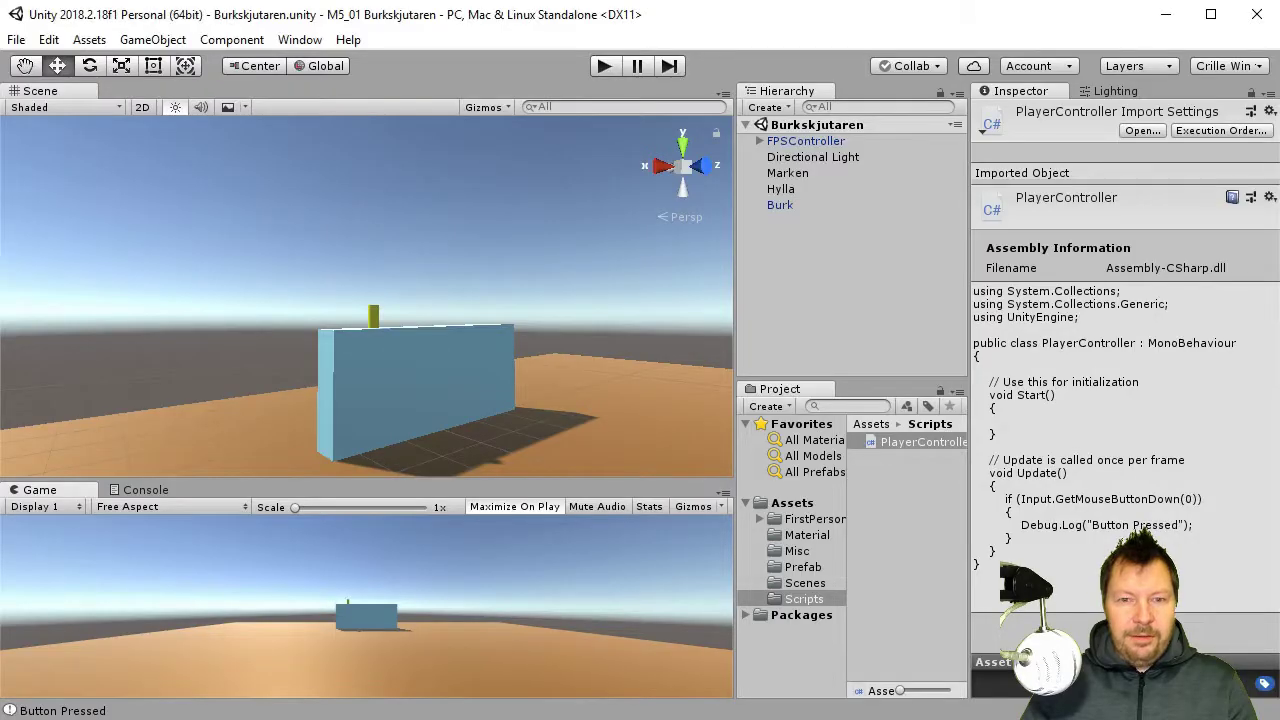
{"action": "left_click", "coordinate": [820, 553]}
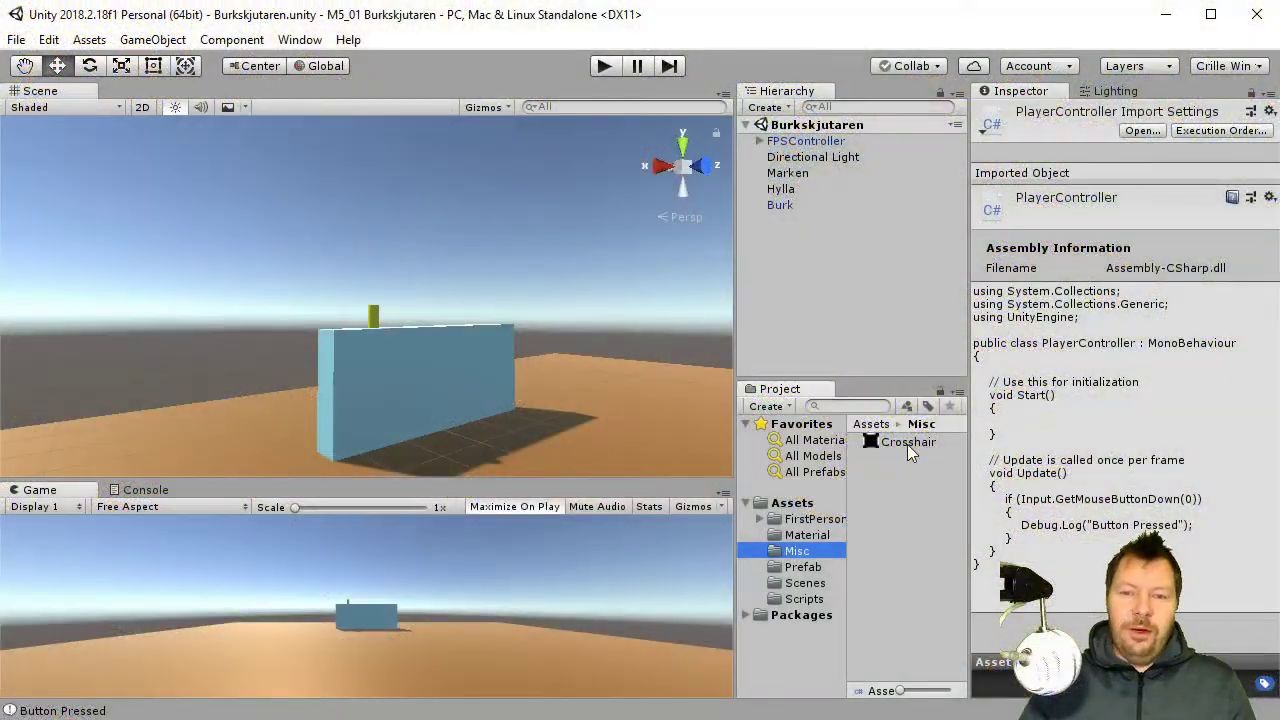
{"action": "left_click", "coordinate": [910, 441]}
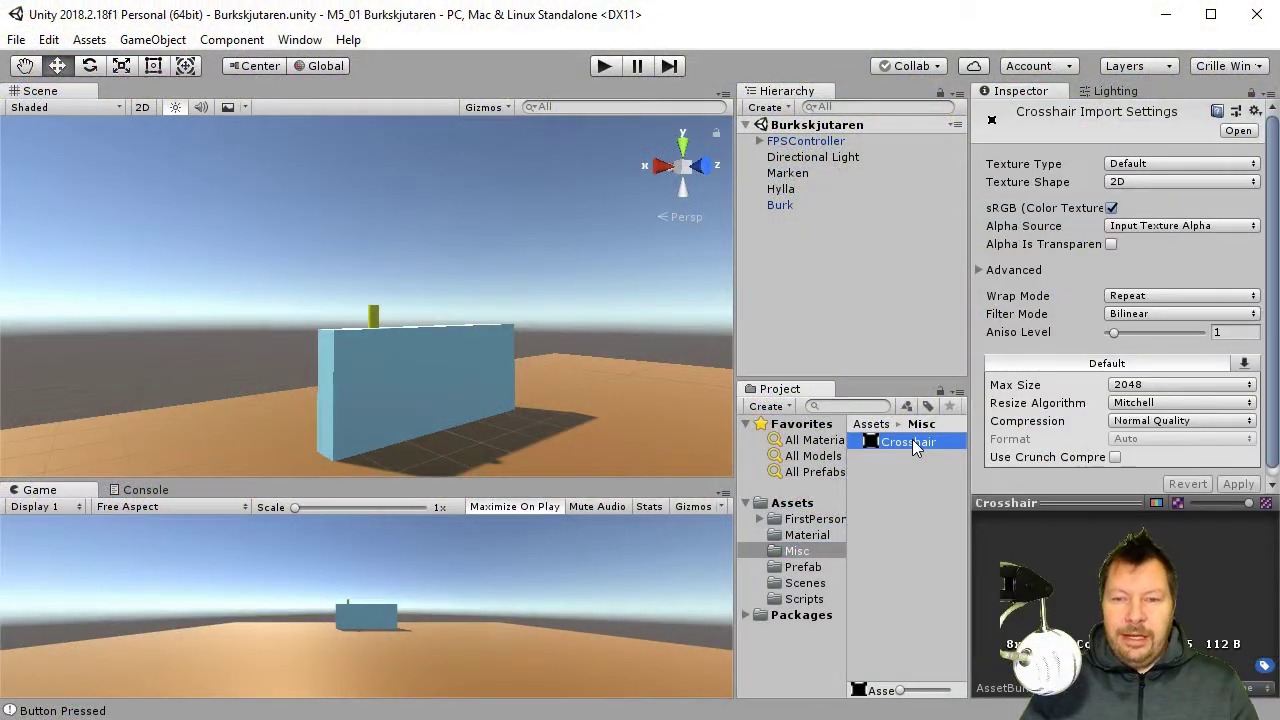
{"action": "left_click", "coordinate": [1166, 162]}
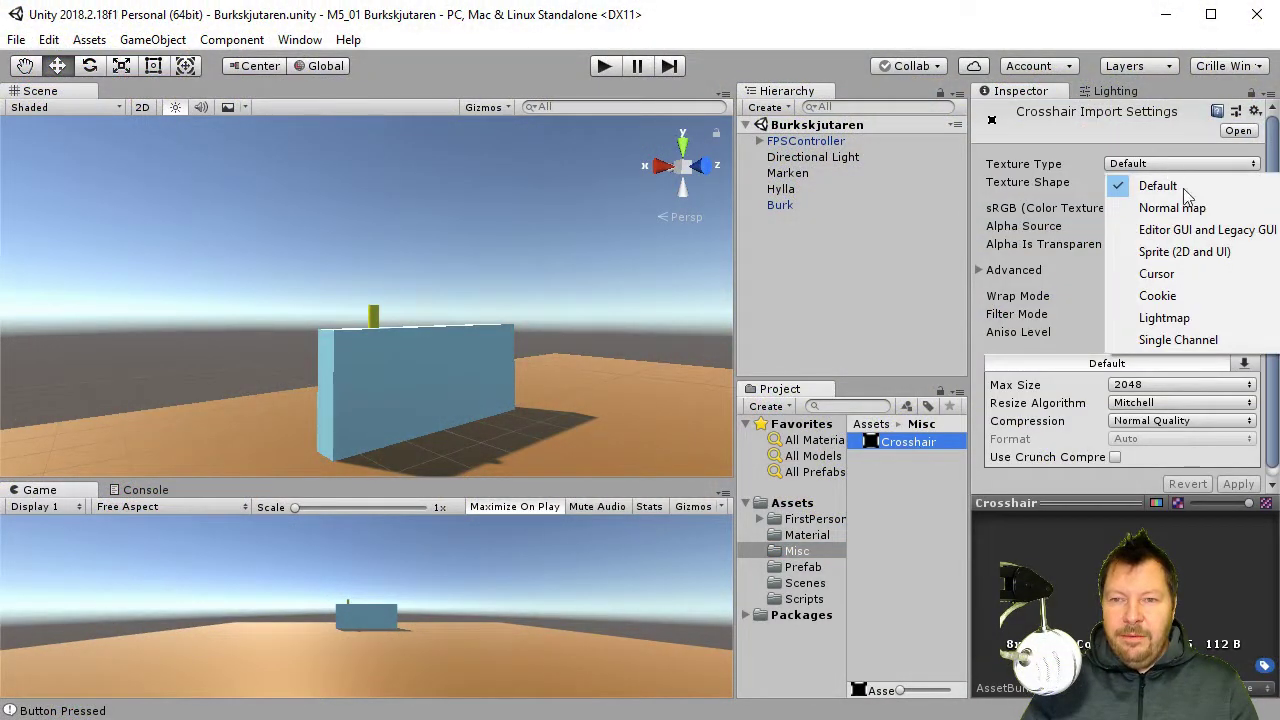
{"action": "left_click", "coordinate": [1226, 255]}
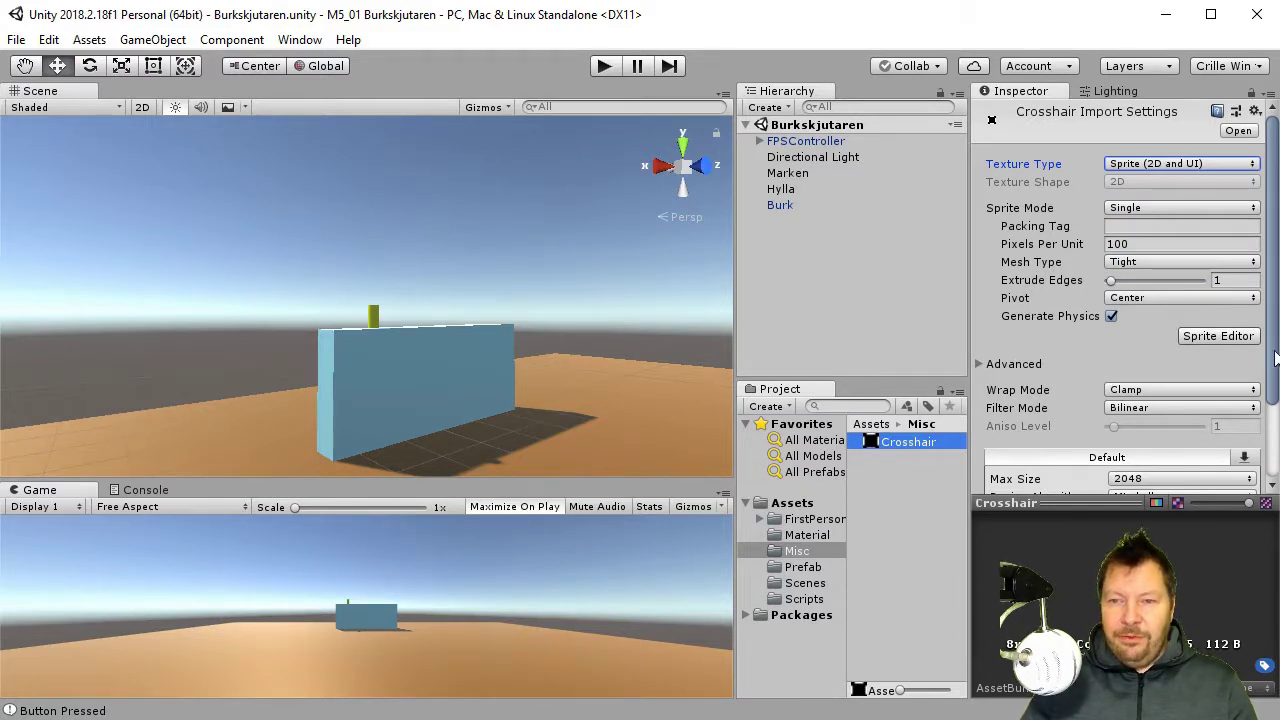
Apply the Crosshair import settings, view the image in the Sprite Editor and close the editor
{"action": "left_click", "coordinate": [1218, 336]}
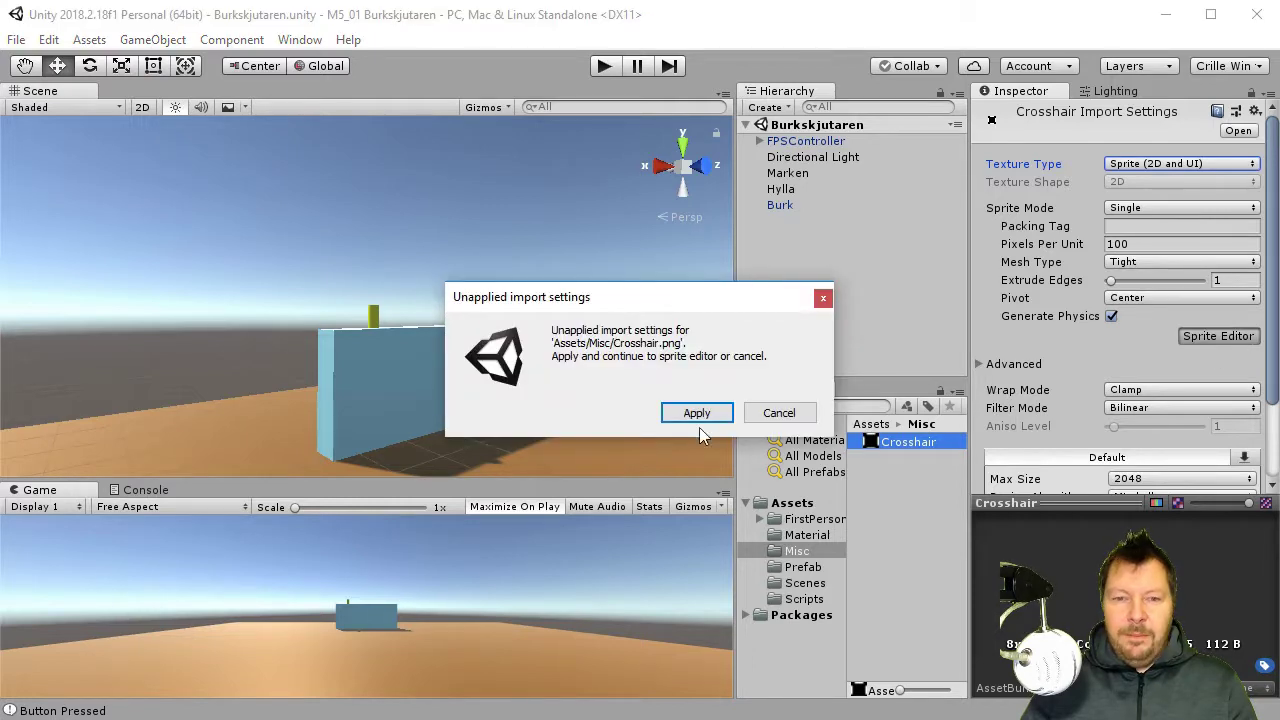
{"action": "left_click", "coordinate": [697, 413]}
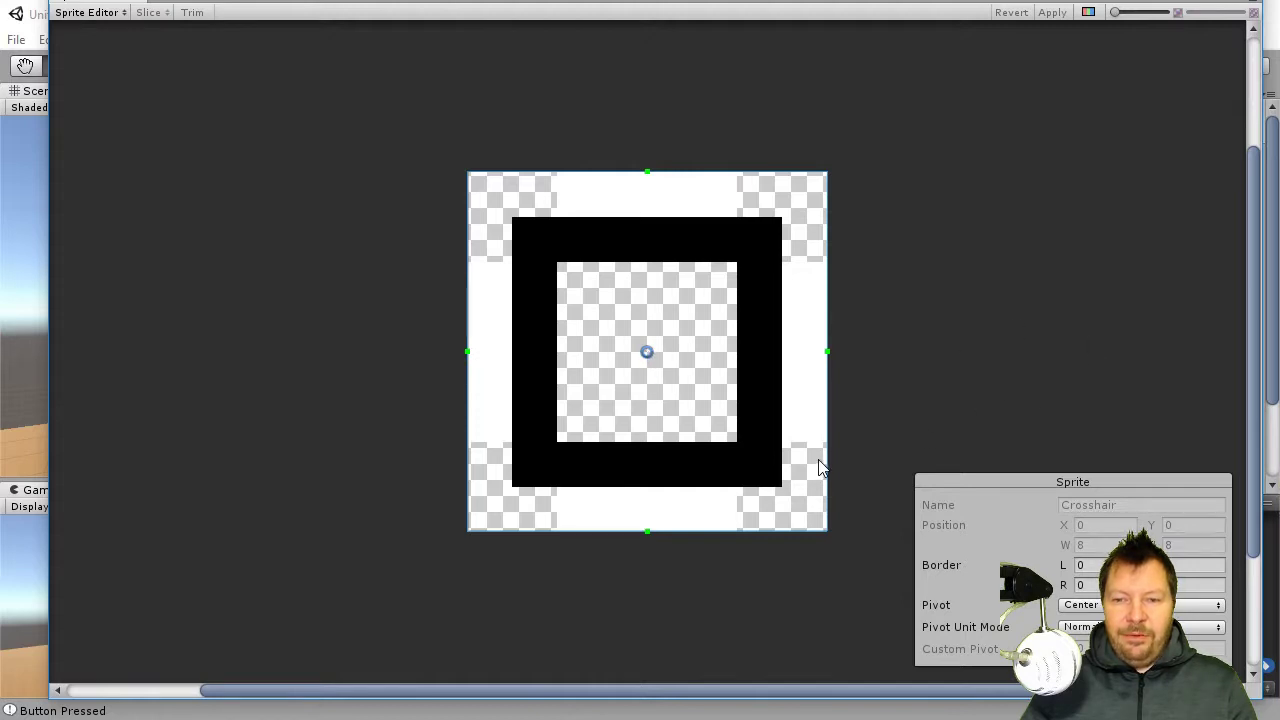
{"action": "left_click", "coordinate": [1254, 10]}
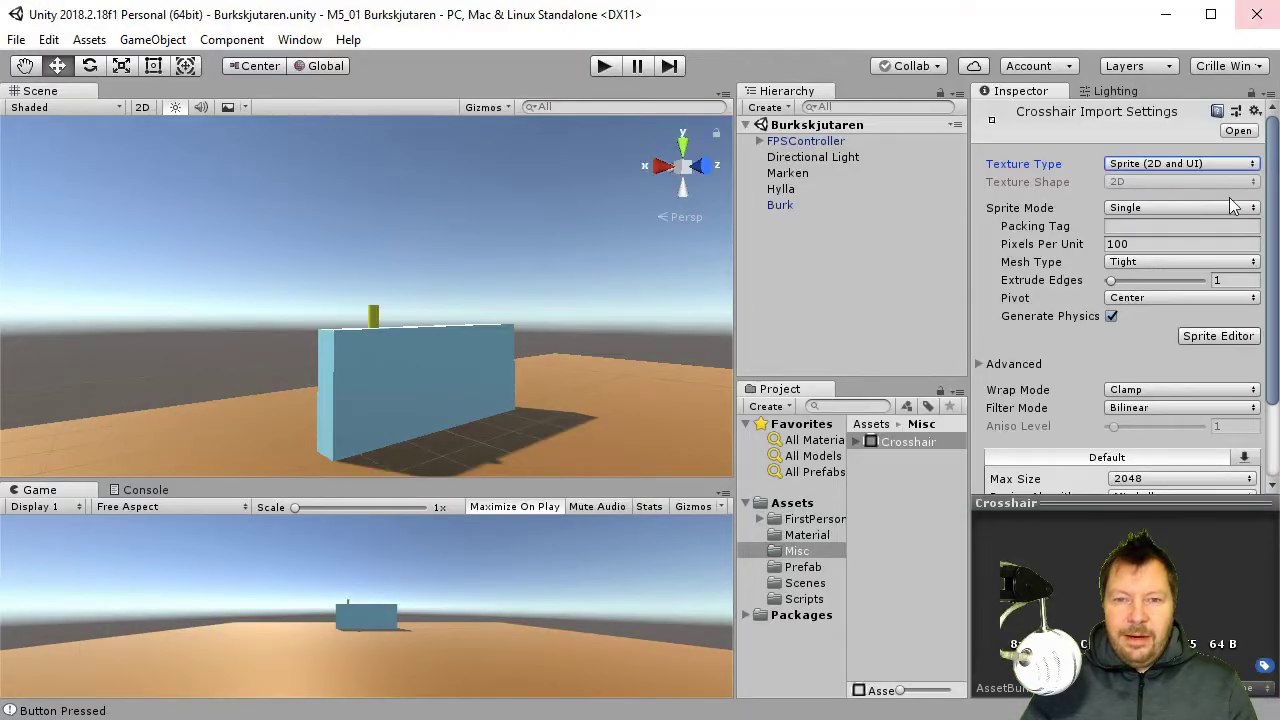
Turn off Generate Physics for the Crosshair sprite and apply the import settings
{"action": "scroll", "coordinate": [1101, 376], "scroll_direction": "down", "scroll_amount": 3}
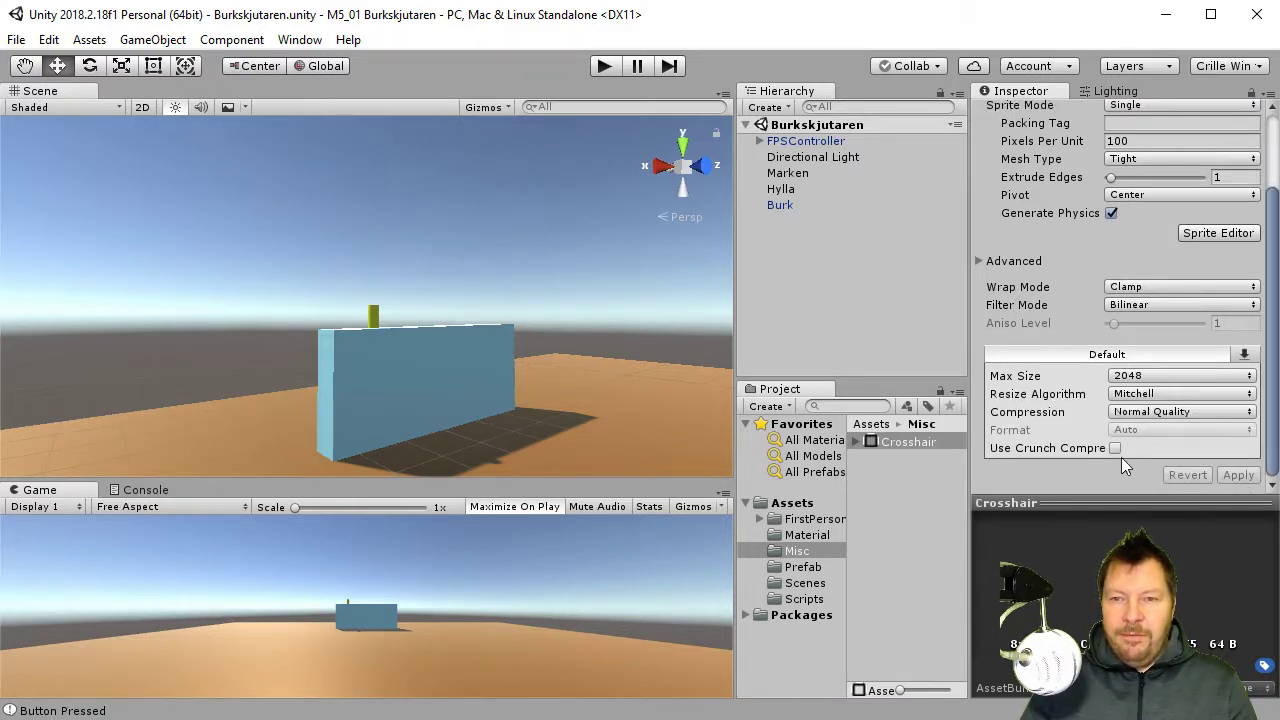
{"action": "left_click", "coordinate": [1111, 213]}
{"action": "scroll", "coordinate": [1087, 281], "scroll_direction": "up", "scroll_amount": 2}
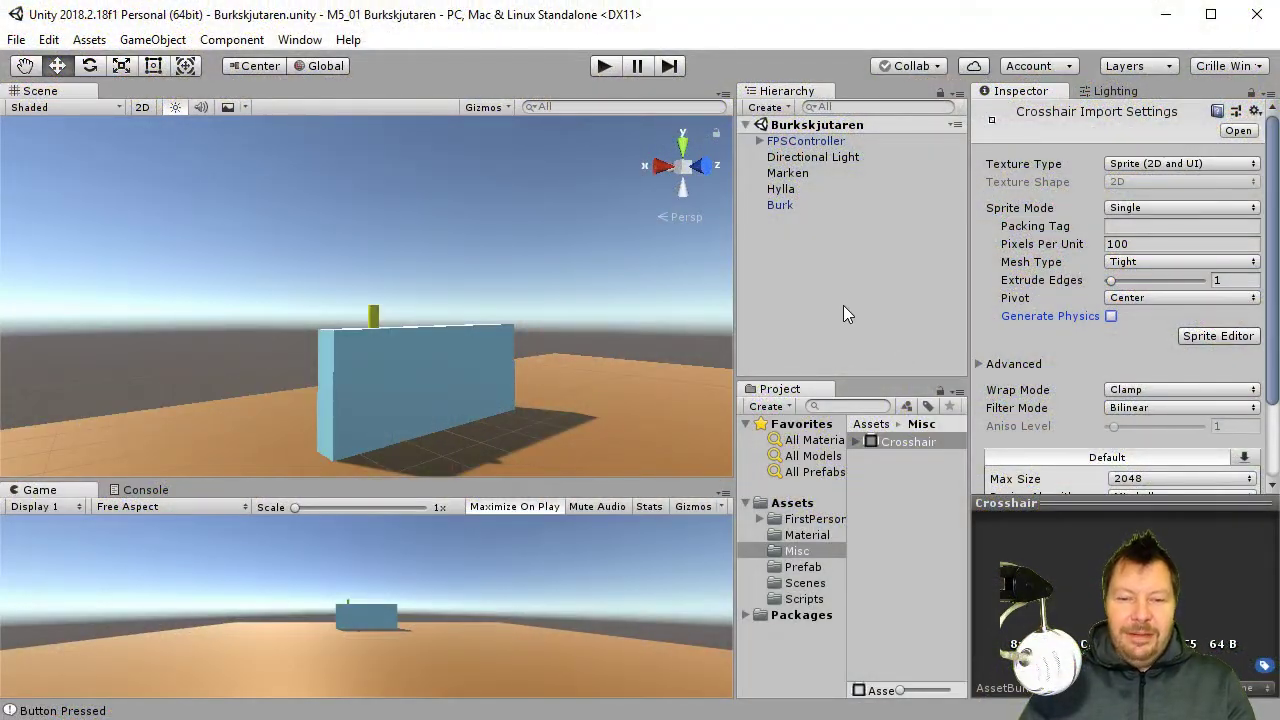
{"action": "left_click", "coordinate": [848, 256]}
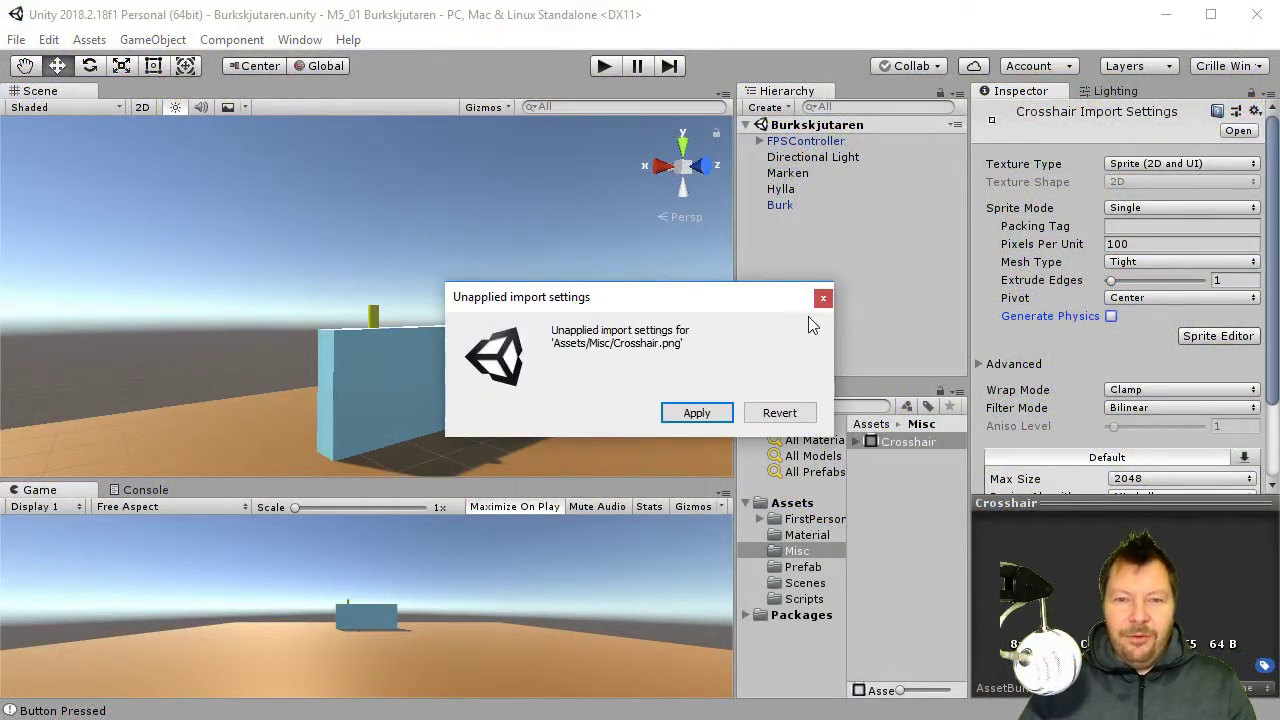
{"action": "left_click", "coordinate": [697, 413]}
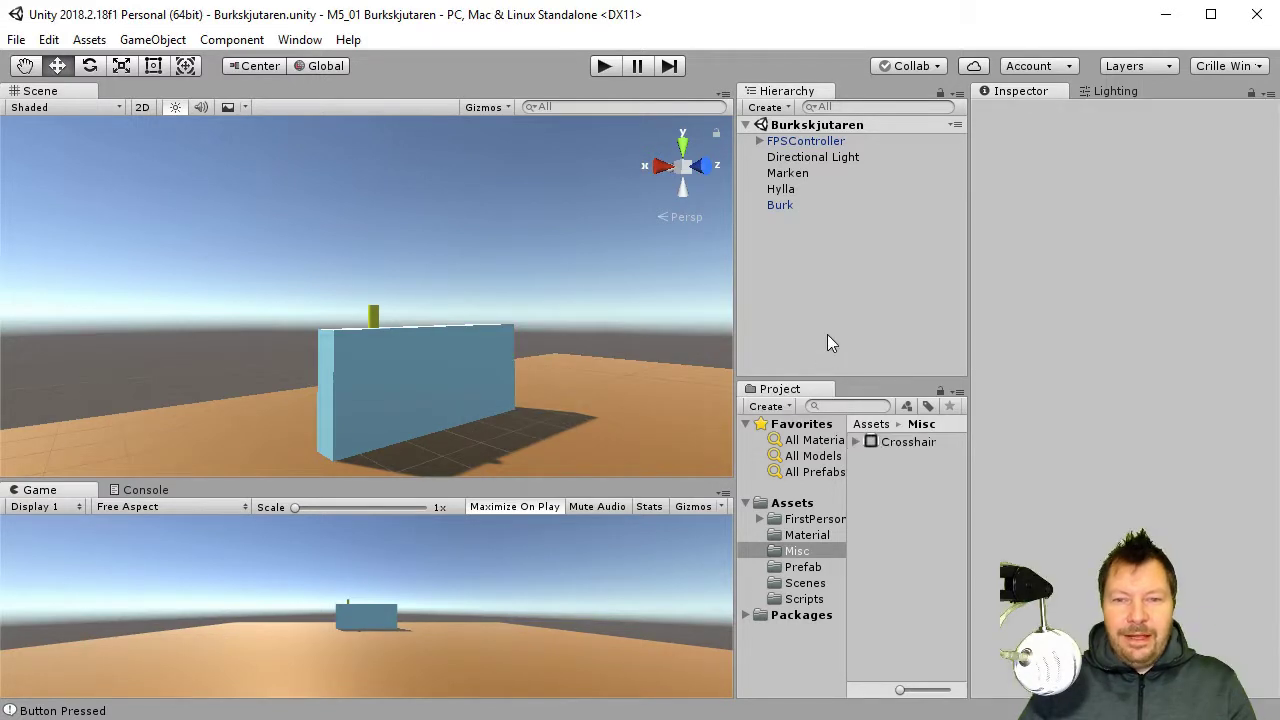
Add a UI Image to the scene and name it Crosshair
{"action": "left_click", "coordinate": [766, 107]}
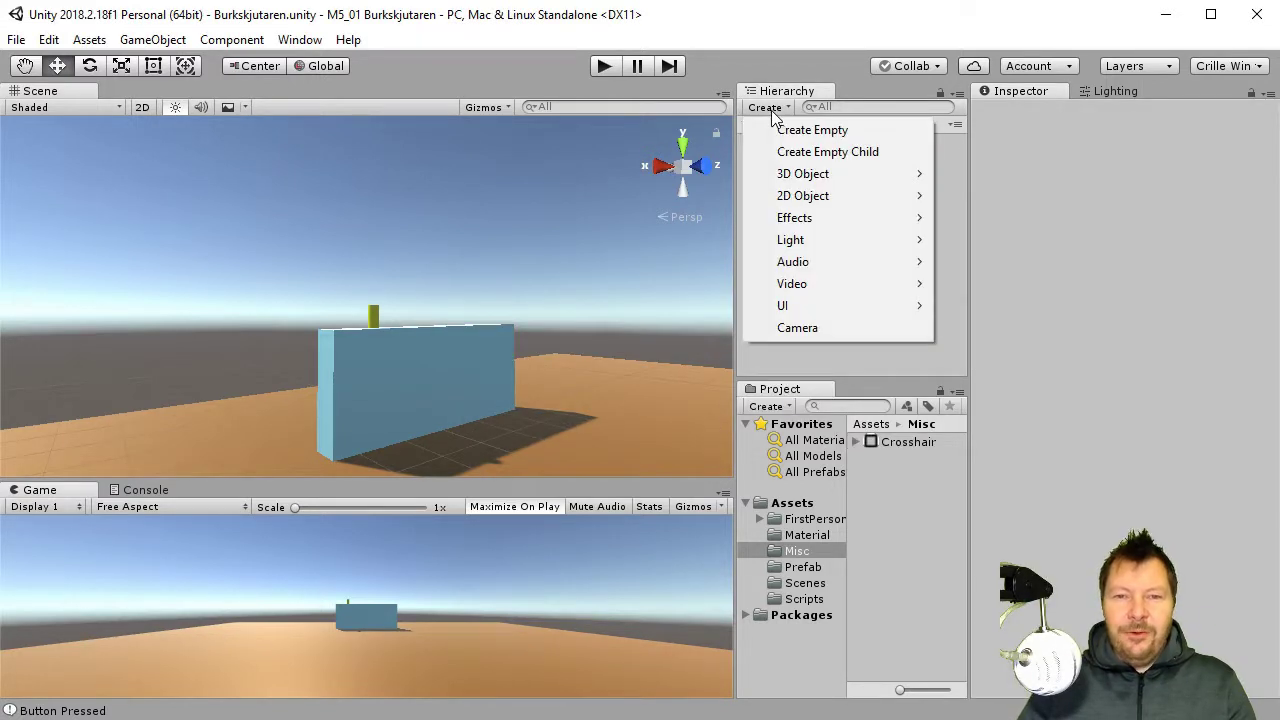
{"action": "mouse_move", "coordinate": [810, 305]}
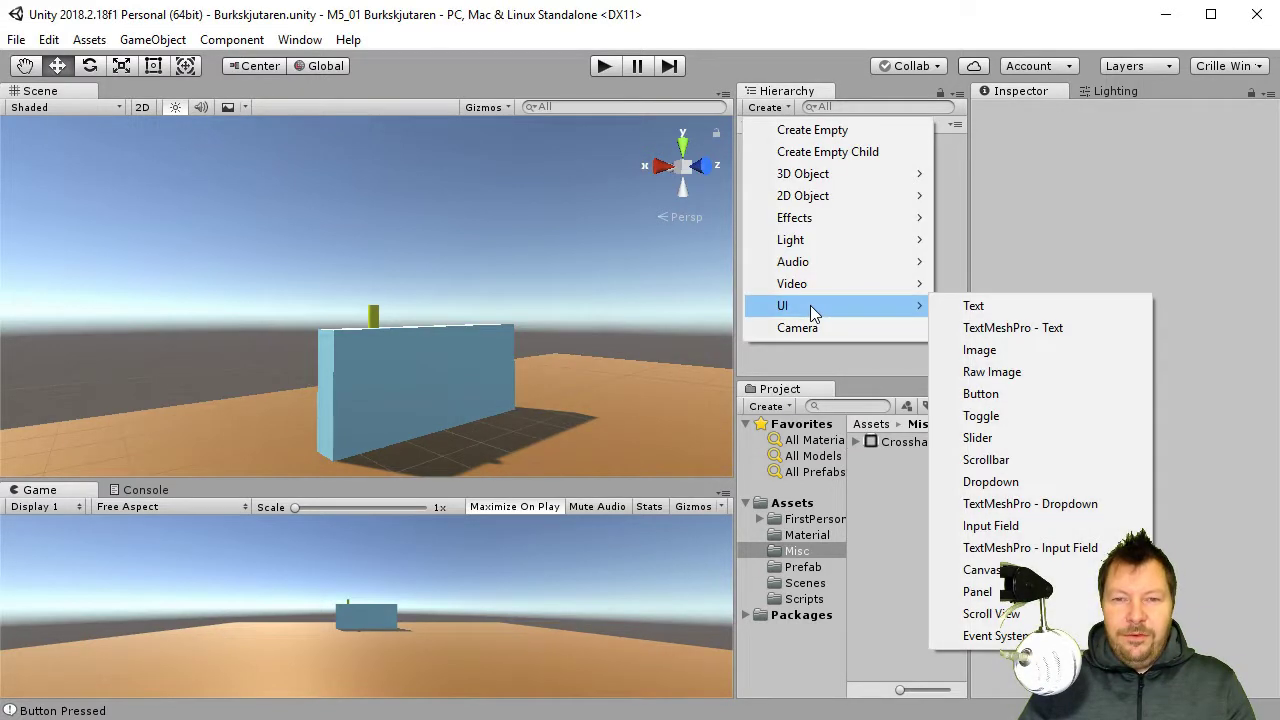
{"action": "left_click", "coordinate": [1050, 357]}
{"action": "left_click", "coordinate": [834, 240]}
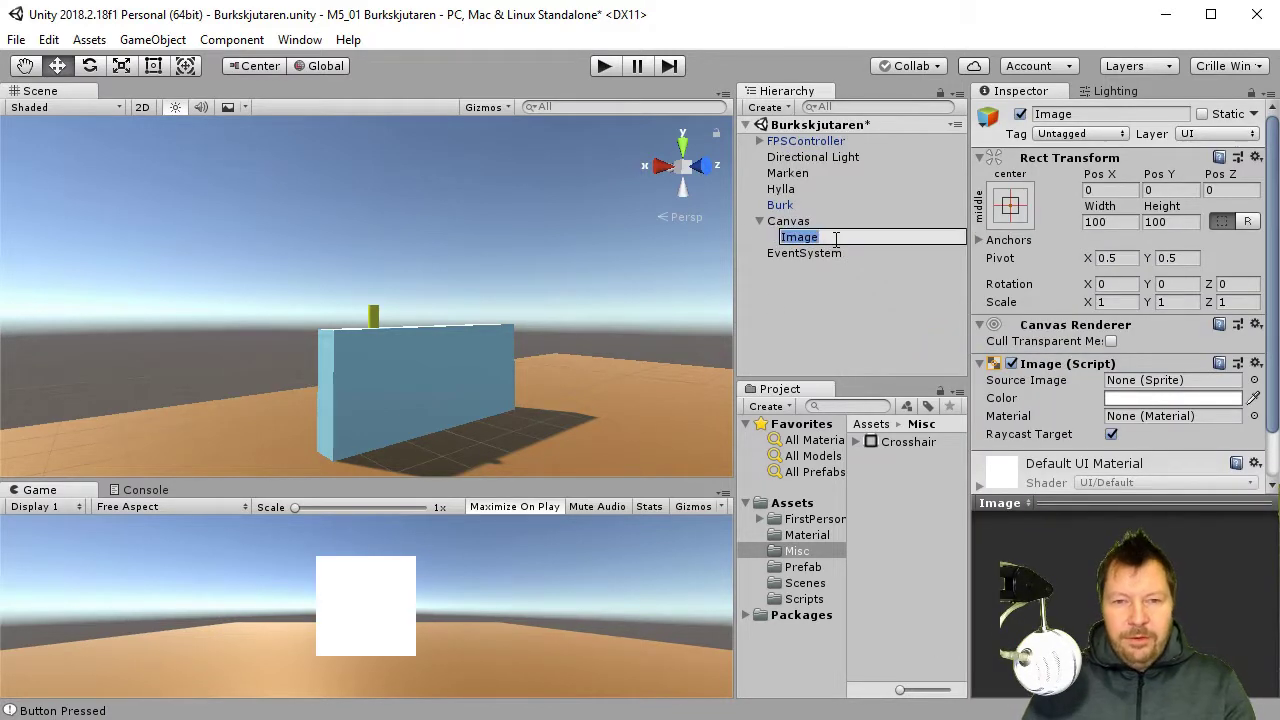
{"action": "type", "text": "Cros"}
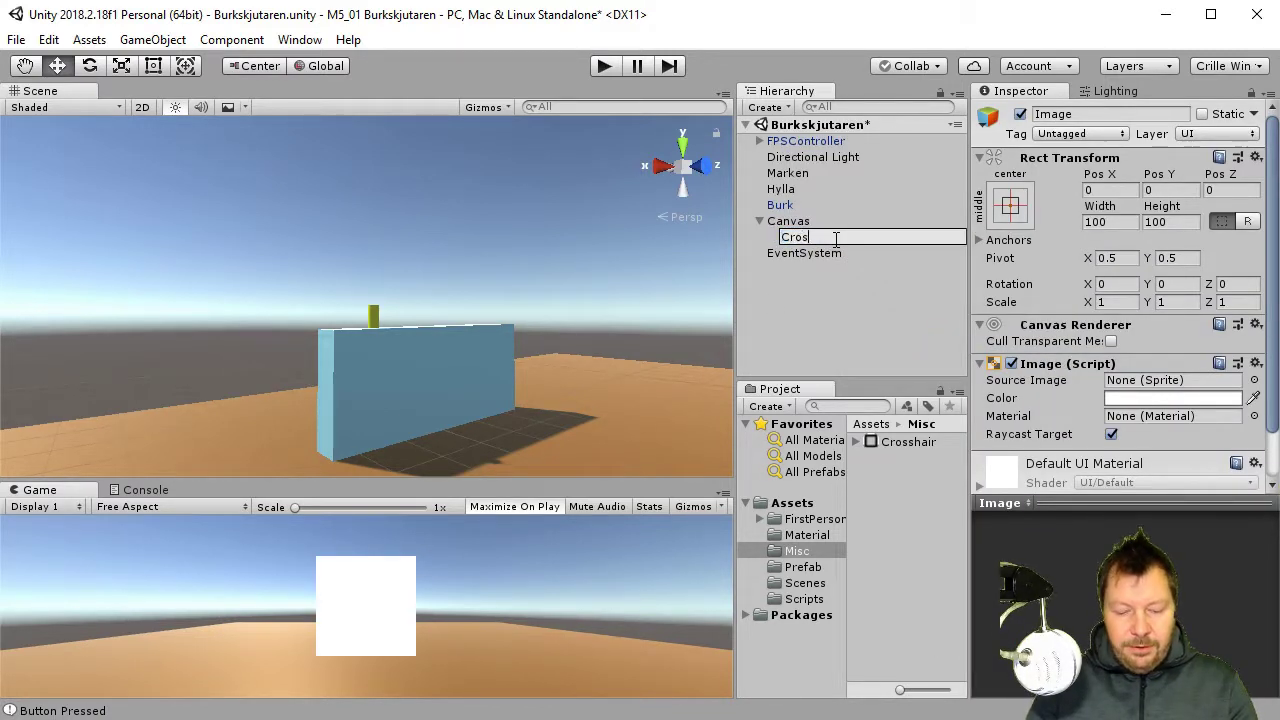
{"action": "type", "text": "shair"}
{"action": "key", "text": "Return"}
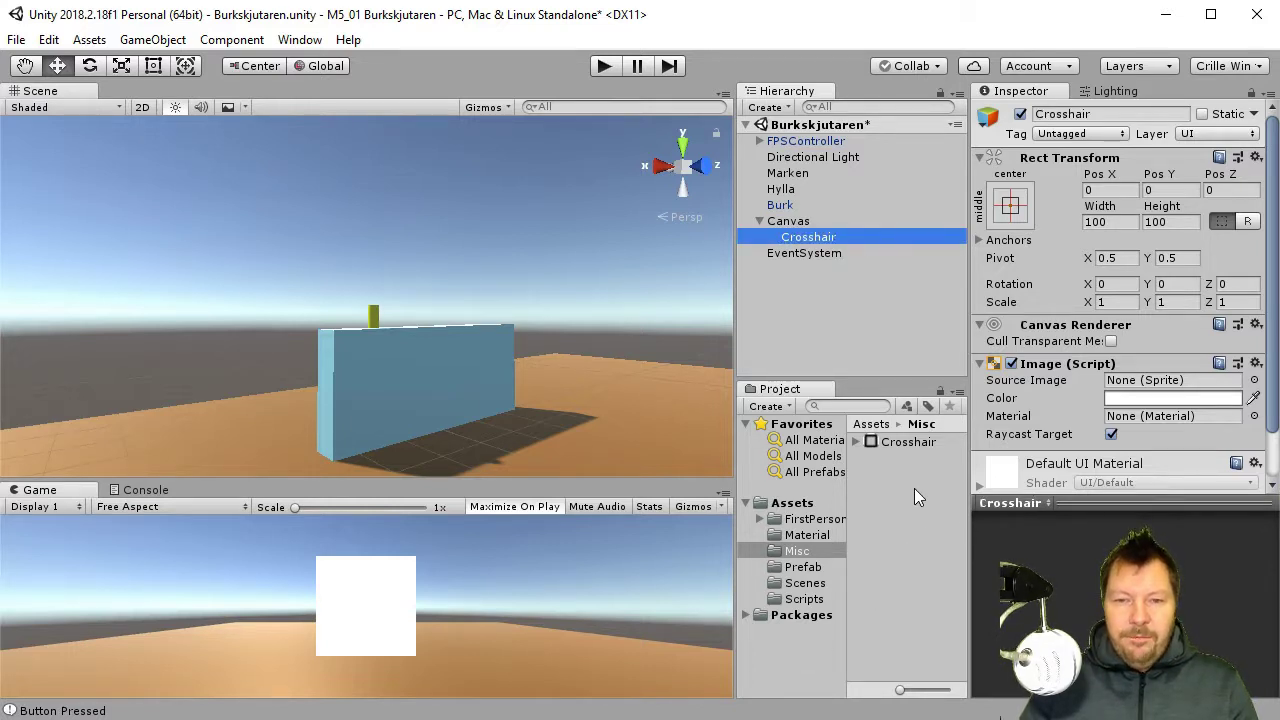
Assign the Crosshair sprite as the image's source image and set the image to its native size
{"action": "left_click_drag", "start_coordinate": [913, 444], "coordinate": [1183, 388]}
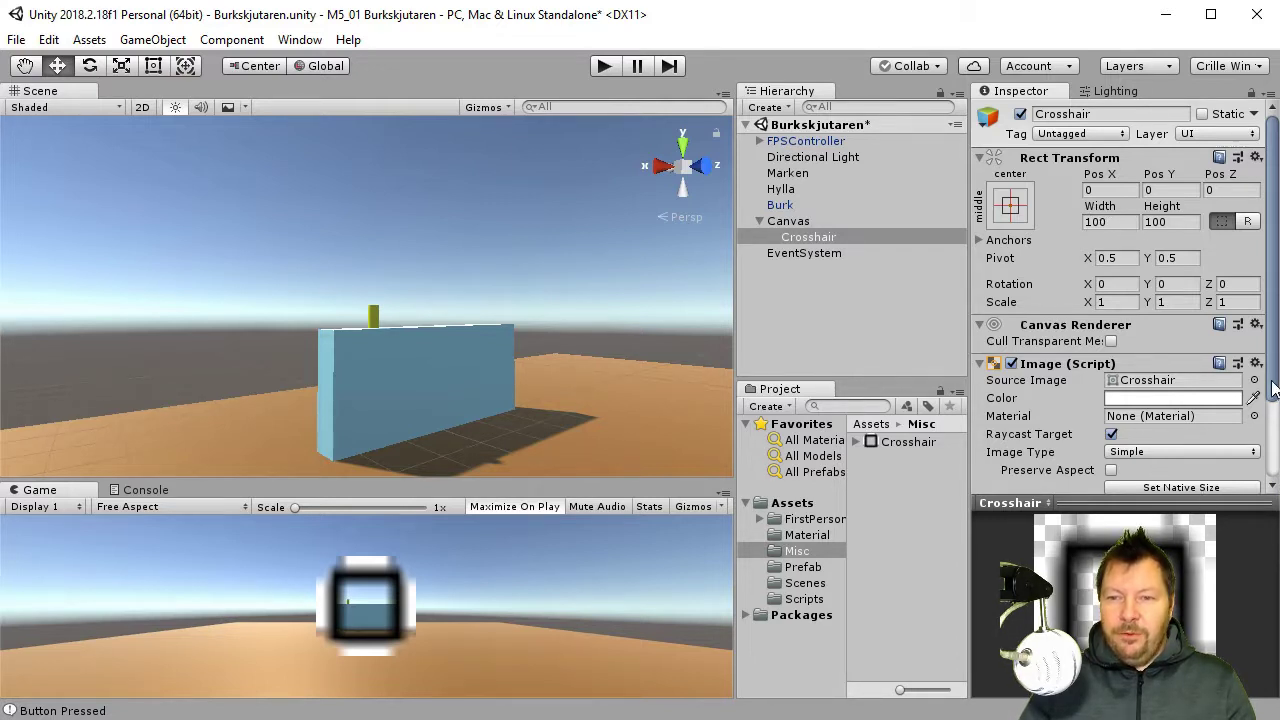
{"action": "scroll", "coordinate": [1236, 430], "scroll_direction": "down", "scroll_amount": 3}
{"action": "left_click", "coordinate": [1183, 420]}
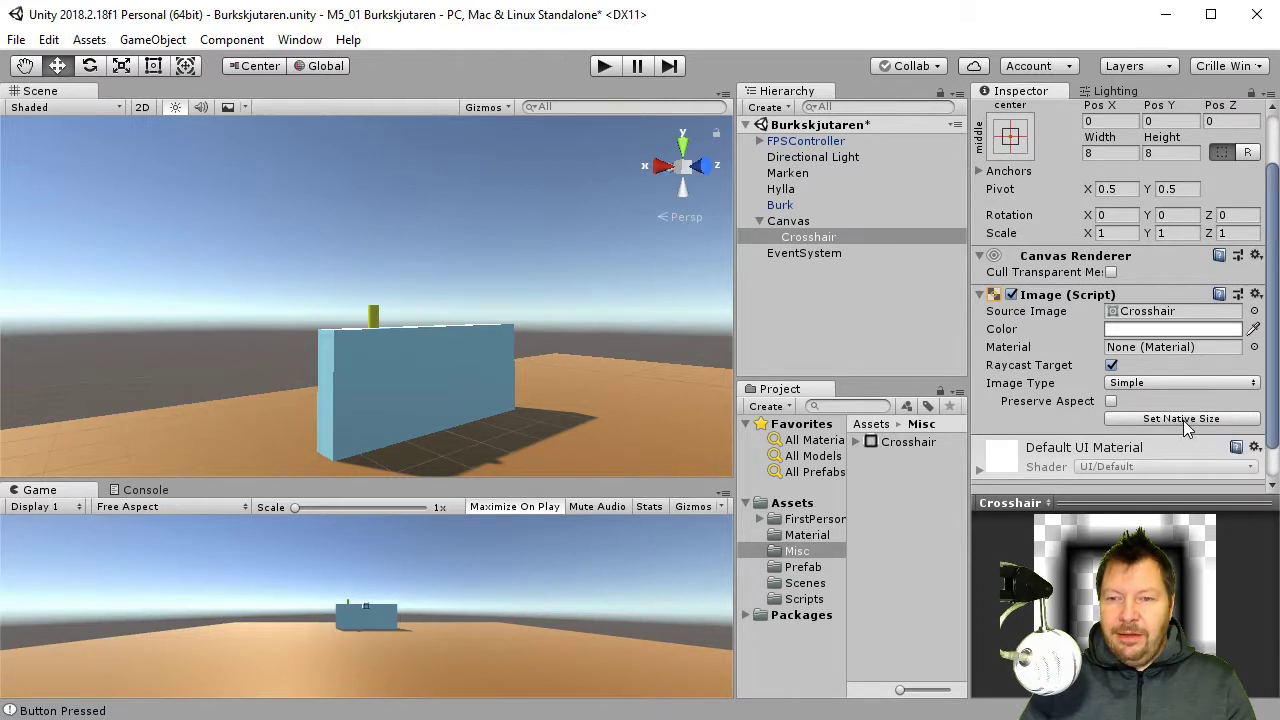
{"action": "left_click_drag", "start_coordinate": [1275, 345], "coordinate": [1275, 290]}
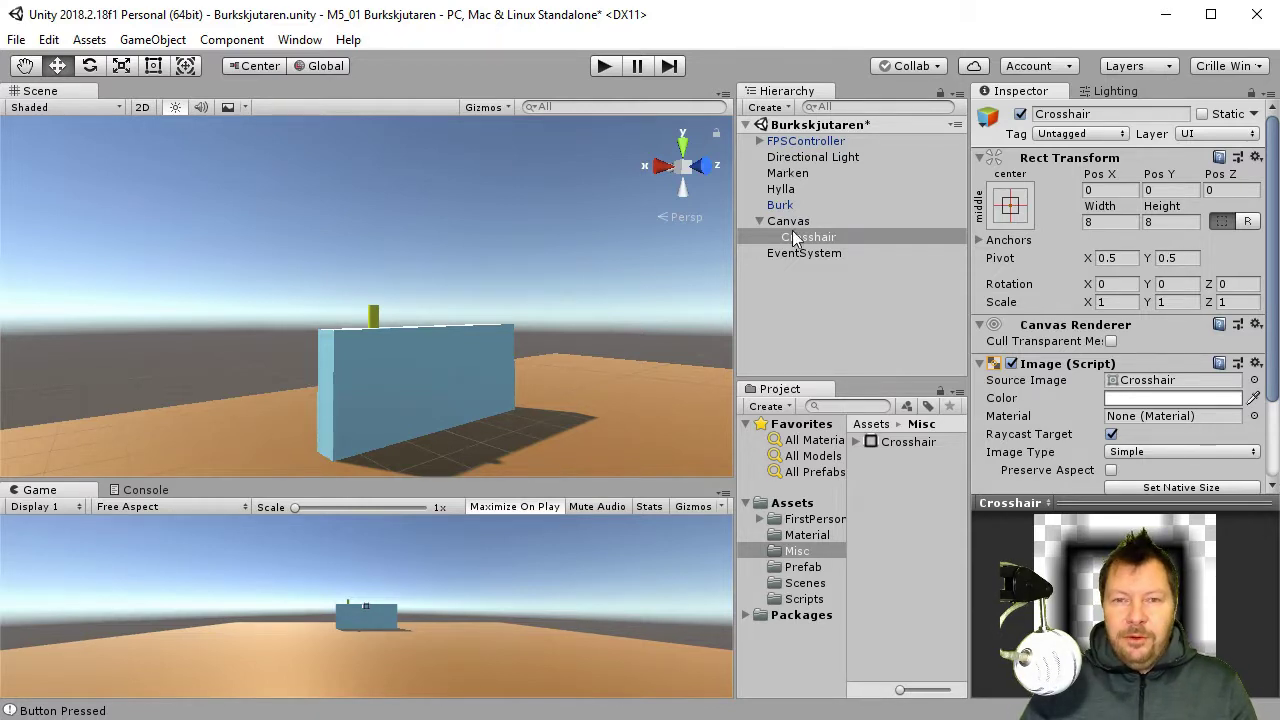
Save the scene, run the game to check the crosshair in play mode and stop it
{"action": "key", "text": "ctrl+s"}
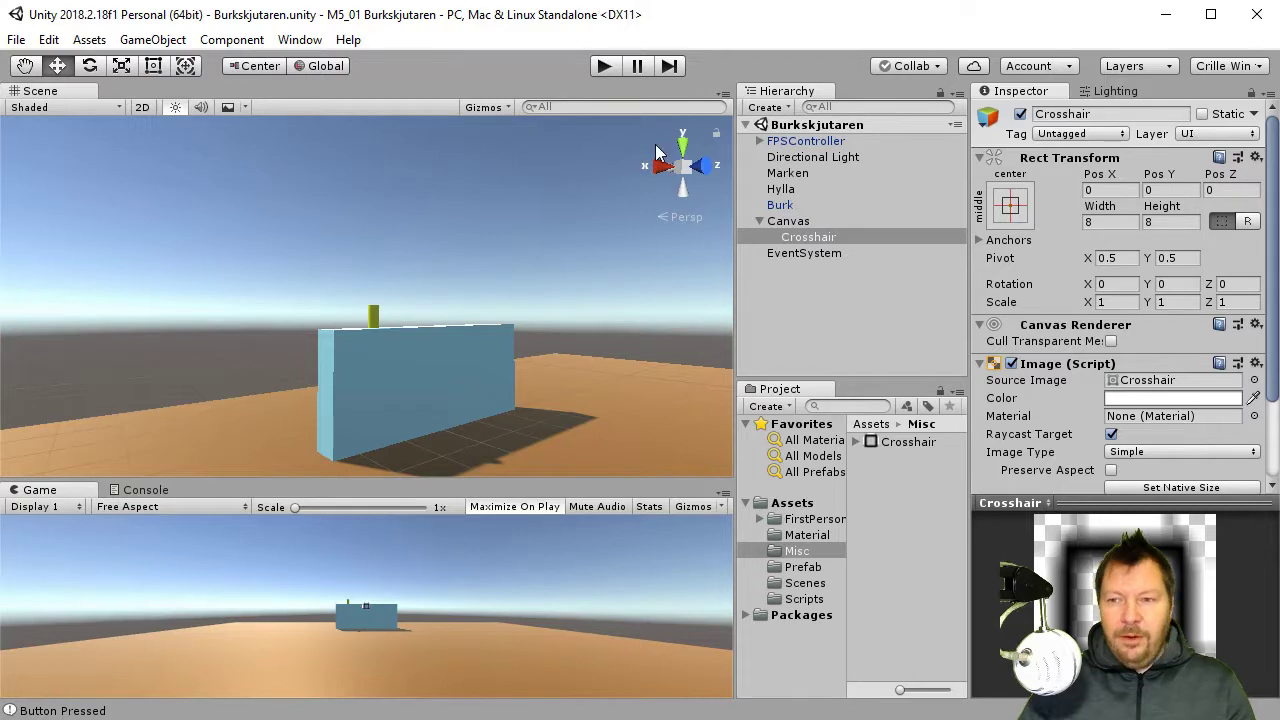
{"action": "left_click", "coordinate": [601, 70]}
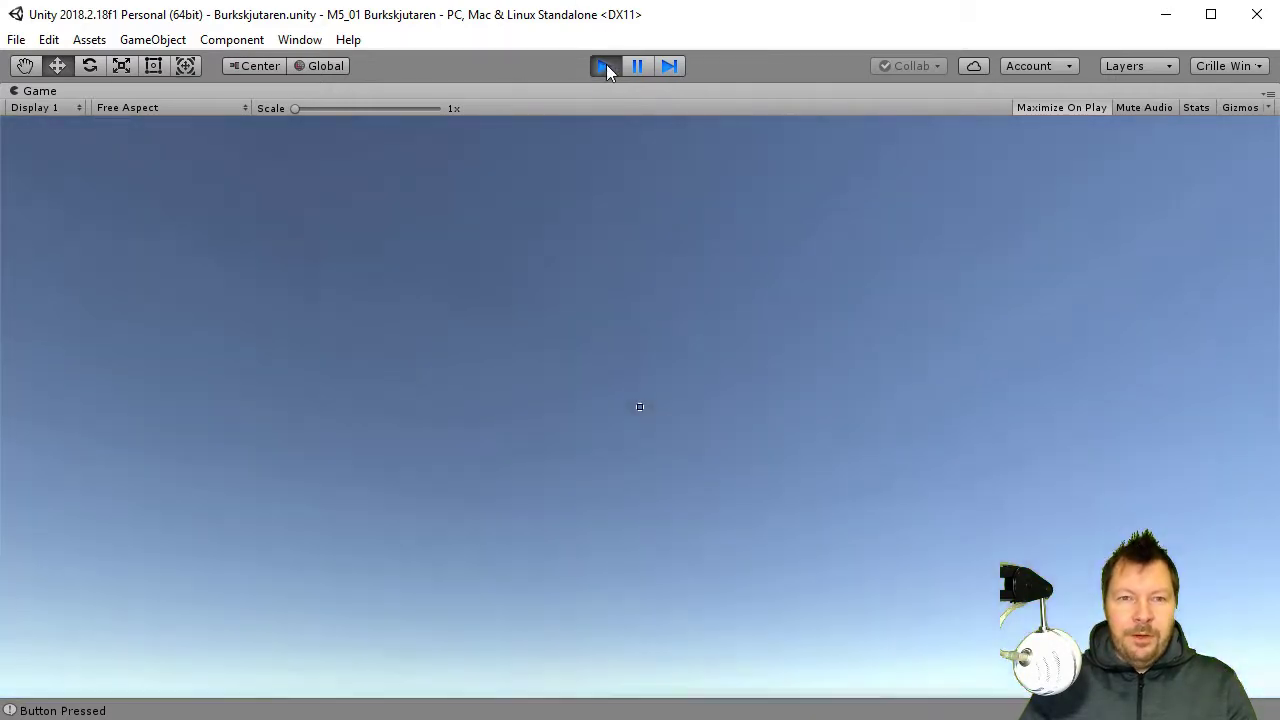
{"action": "left_click", "coordinate": [605, 68]}
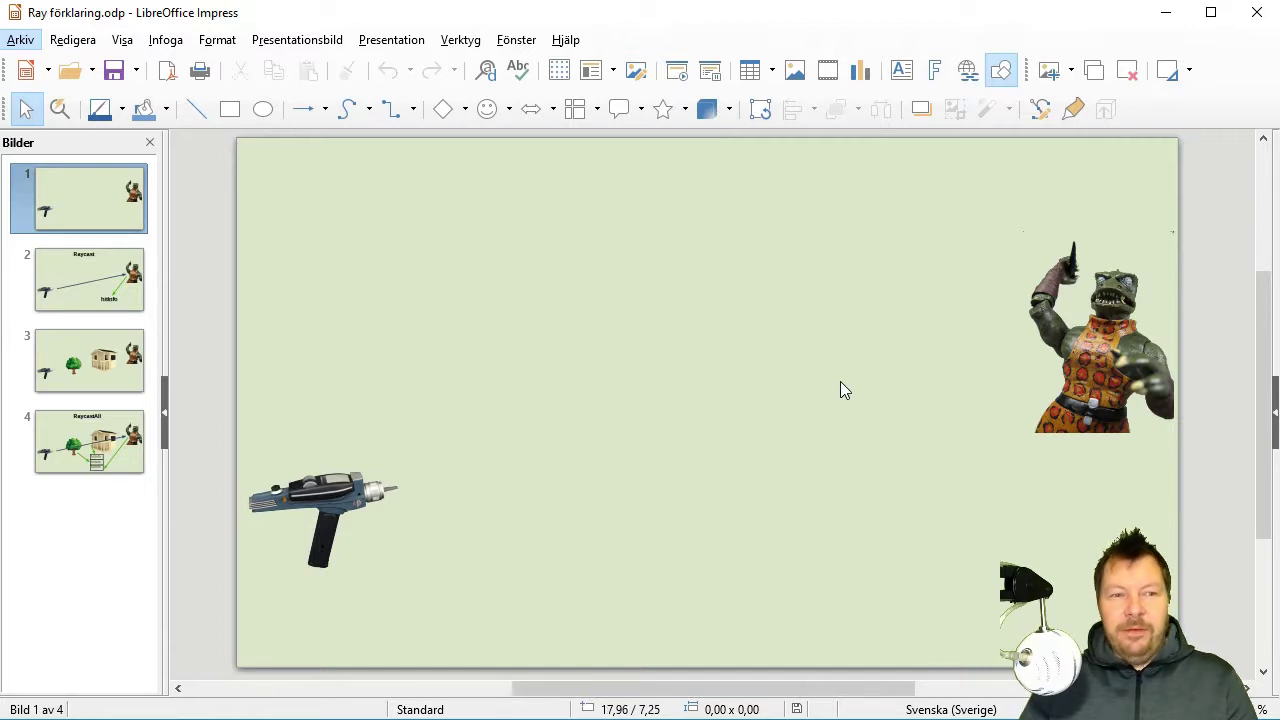
Switch to the Ray förklaring.odp presentation in LibreOffice Impress and view the Raycast slide
{"action": "left_click", "coordinate": [80, 294]}
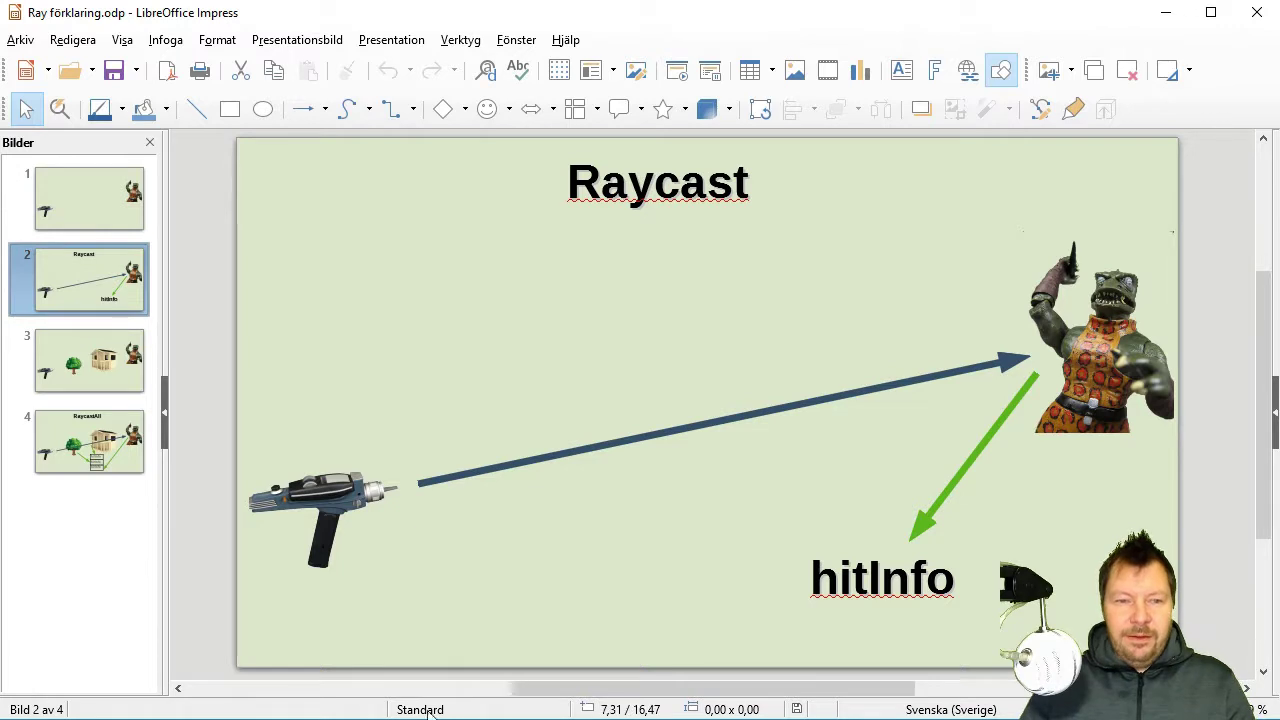